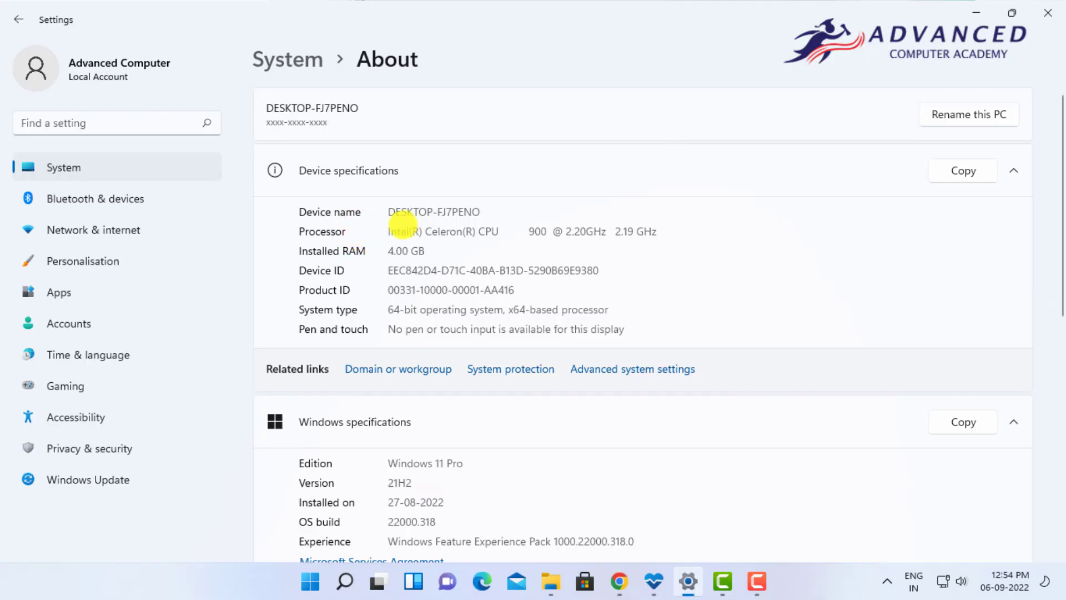
Step: Examine the processor and installed RAM entries in the PC's device specifications
{"action": "left_click_drag", "start_coordinate": [458, 211], "coordinate": [673, 222]}
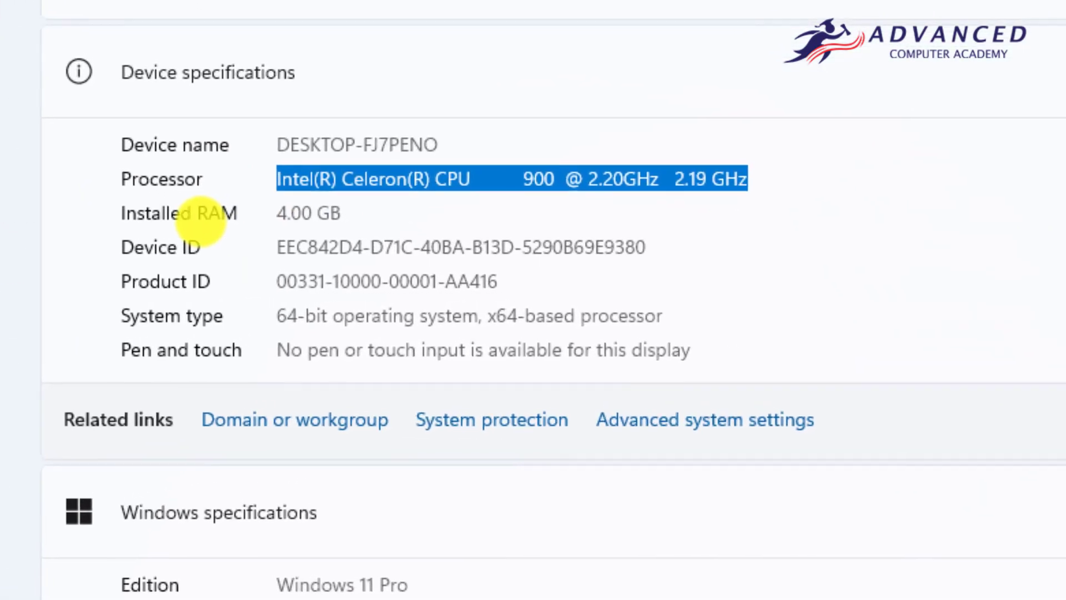
{"action": "left_click", "coordinate": [211, 214]}
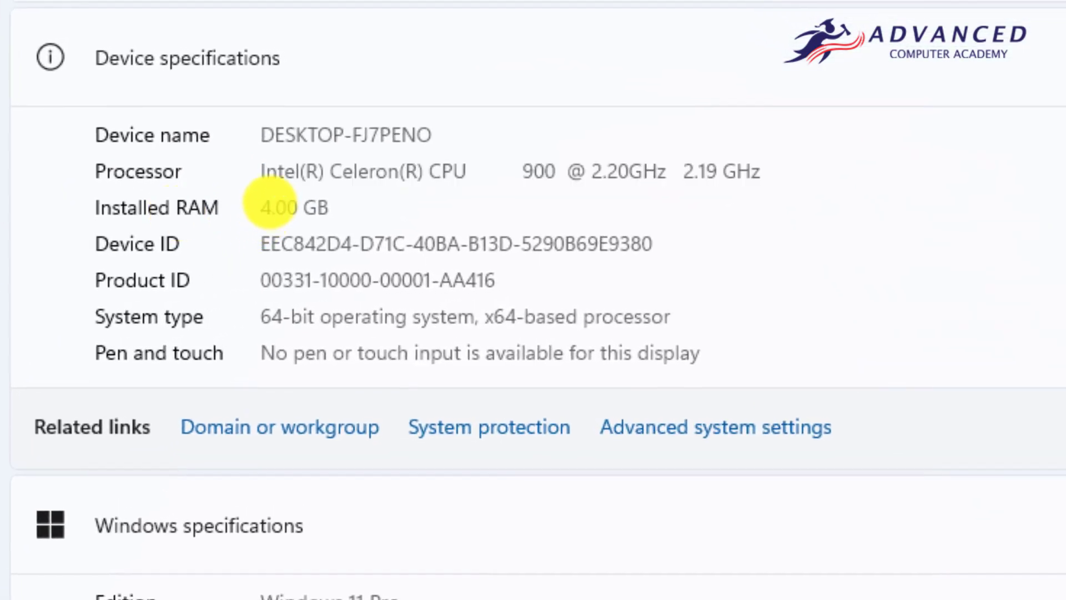
{"action": "left_click_drag", "start_coordinate": [270, 206], "coordinate": [332, 207]}
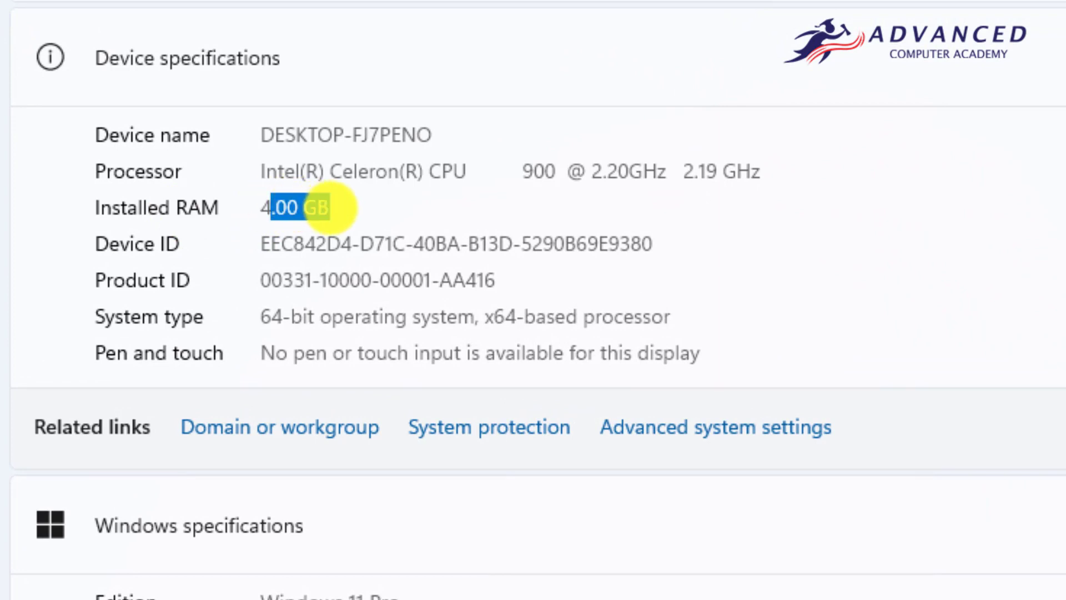
{"action": "left_click", "coordinate": [357, 242]}
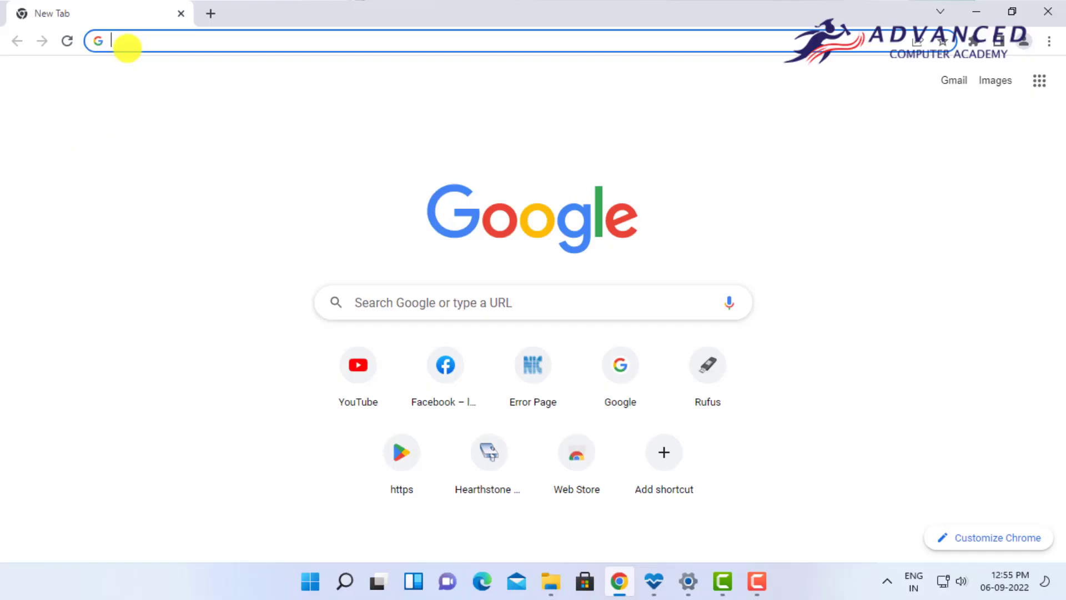
Step: In Chrome, search the web for "windows 11 iso download" and open Microsoft's Download Windows 11 page
{"action": "left_click", "coordinate": [127, 47]}
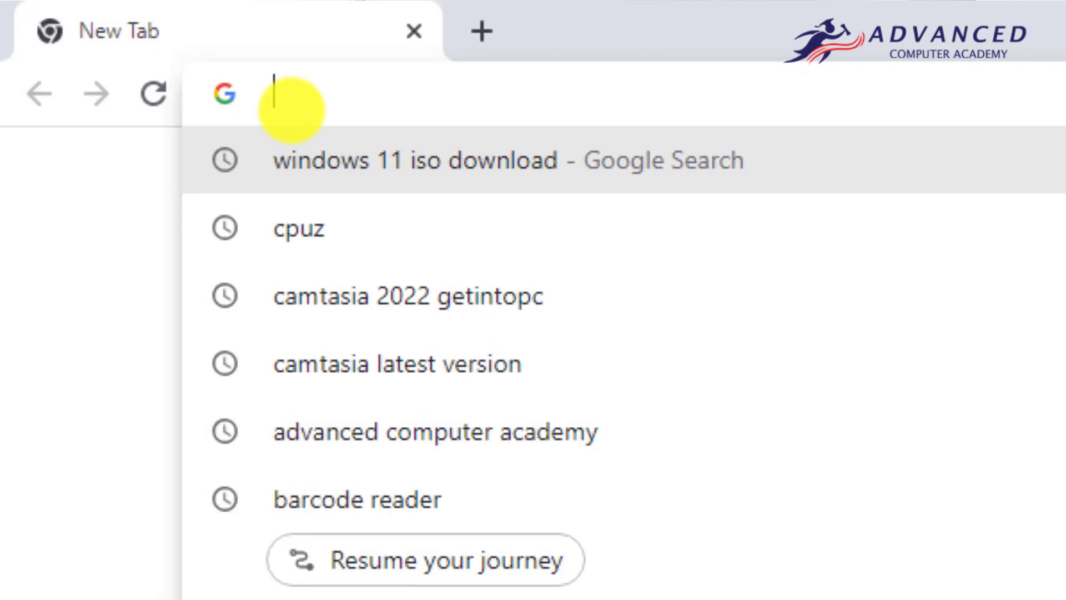
{"action": "type", "text": "windo"}
{"action": "key", "text": "Return"}
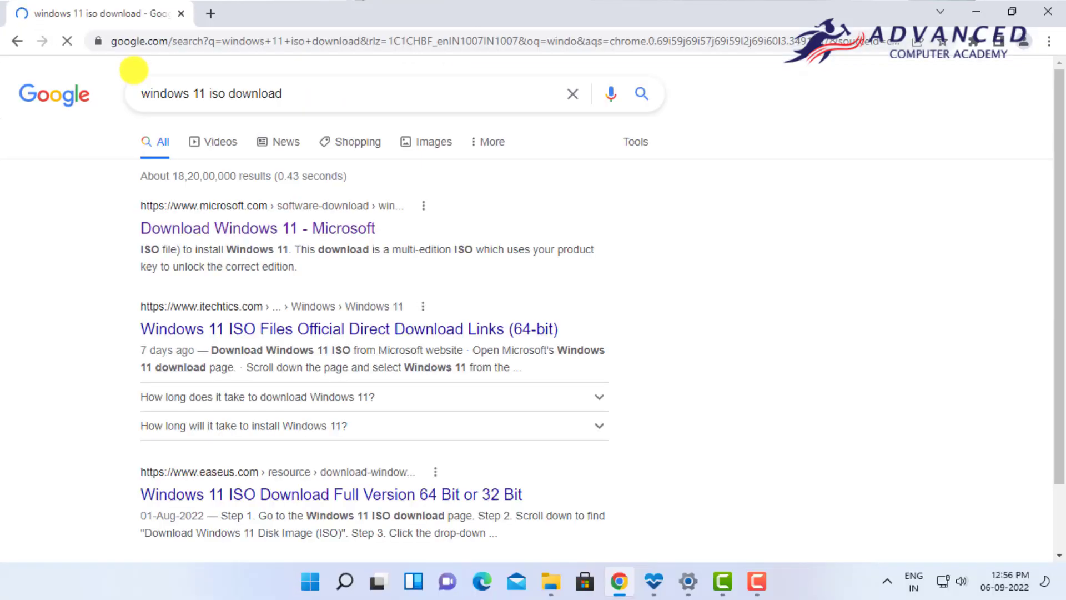
{"action": "left_click", "coordinate": [266, 227]}
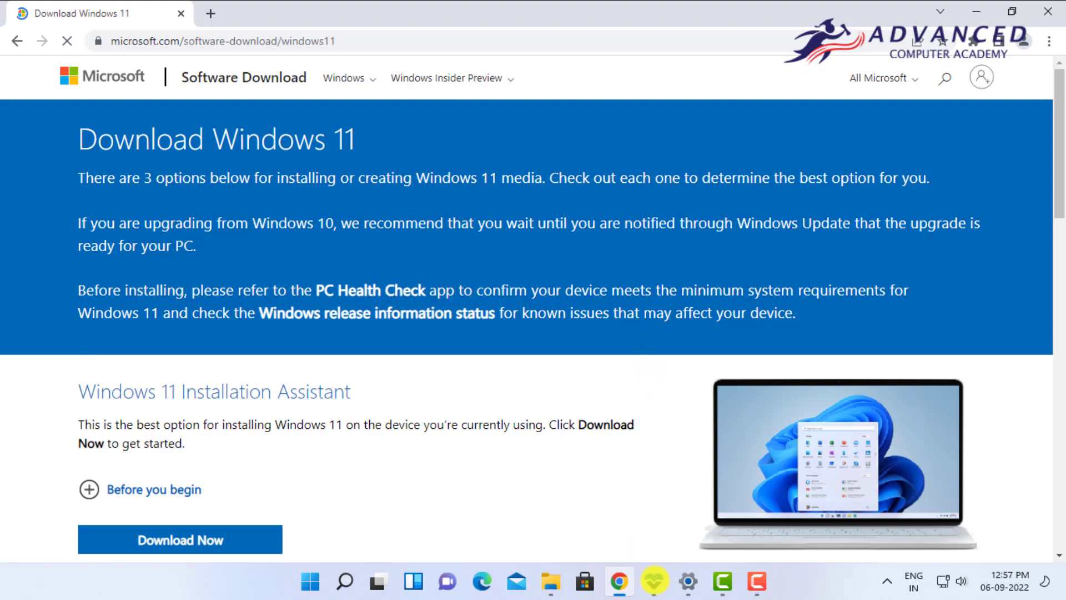
Step: Switch to PC Health Check and examine the computer's RAM, hard drive size and age
{"action": "left_click", "coordinate": [653, 580]}
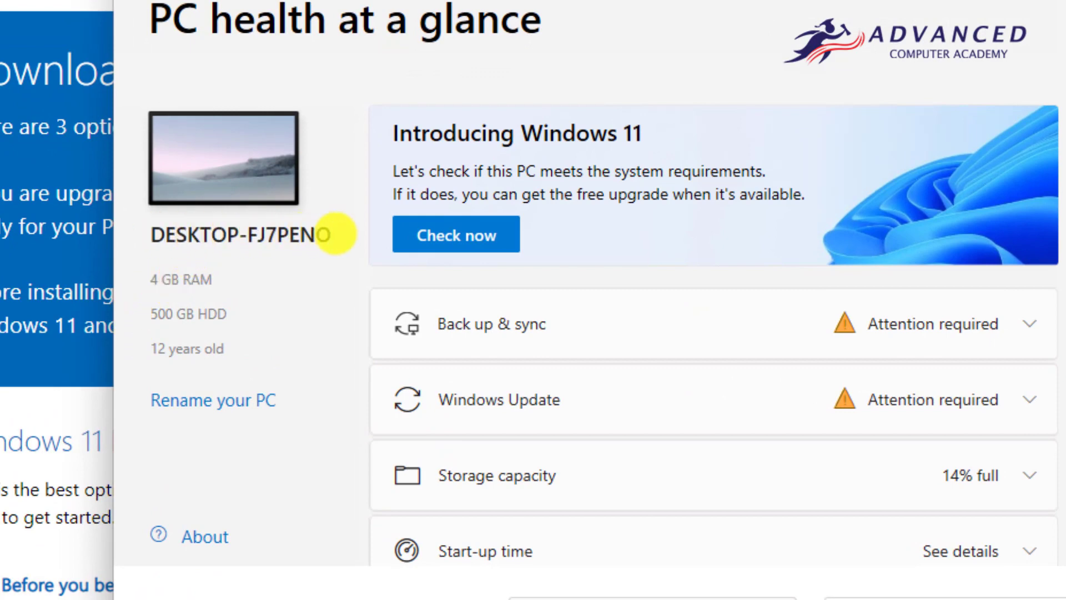
{"action": "left_click_drag", "start_coordinate": [148, 282], "coordinate": [198, 276]}
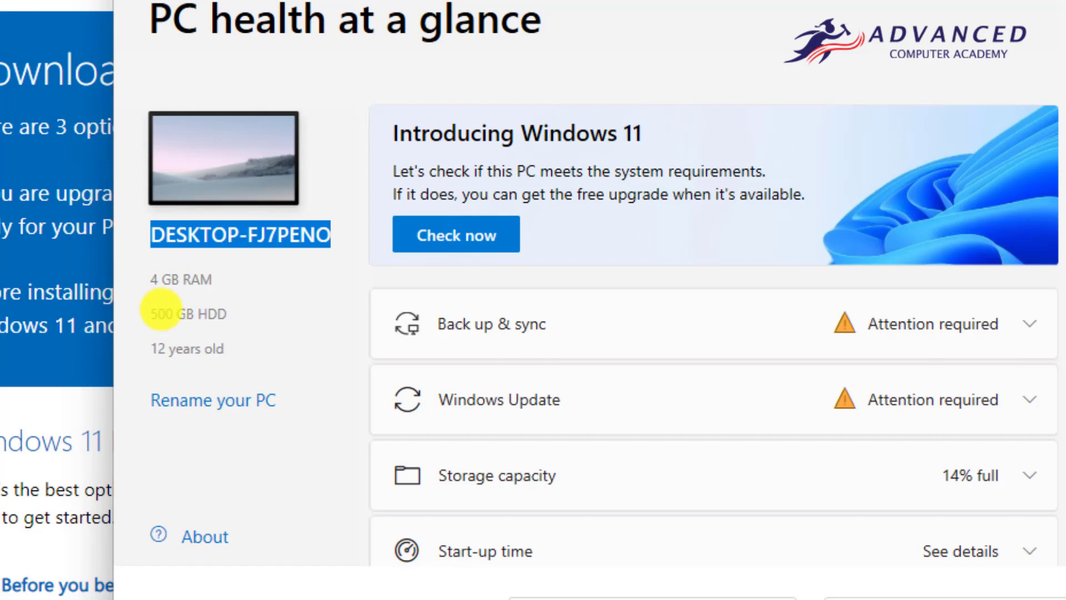
{"action": "left_click_drag", "start_coordinate": [149, 314], "coordinate": [228, 313]}
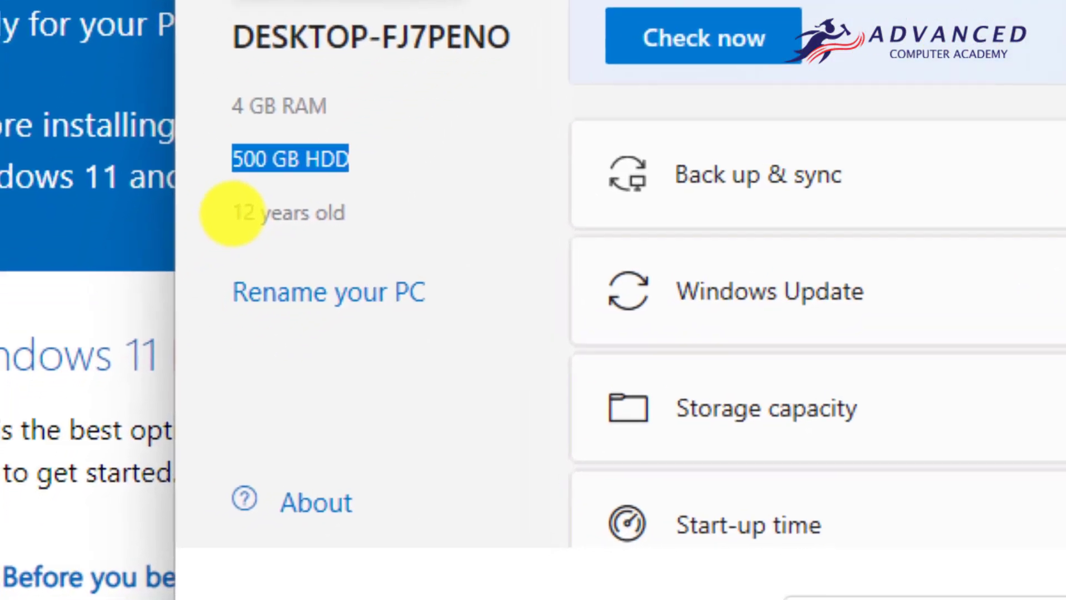
{"action": "left_click_drag", "start_coordinate": [150, 349], "coordinate": [215, 348]}
{"action": "left_click_drag", "start_coordinate": [331, 212], "coordinate": [361, 209]}
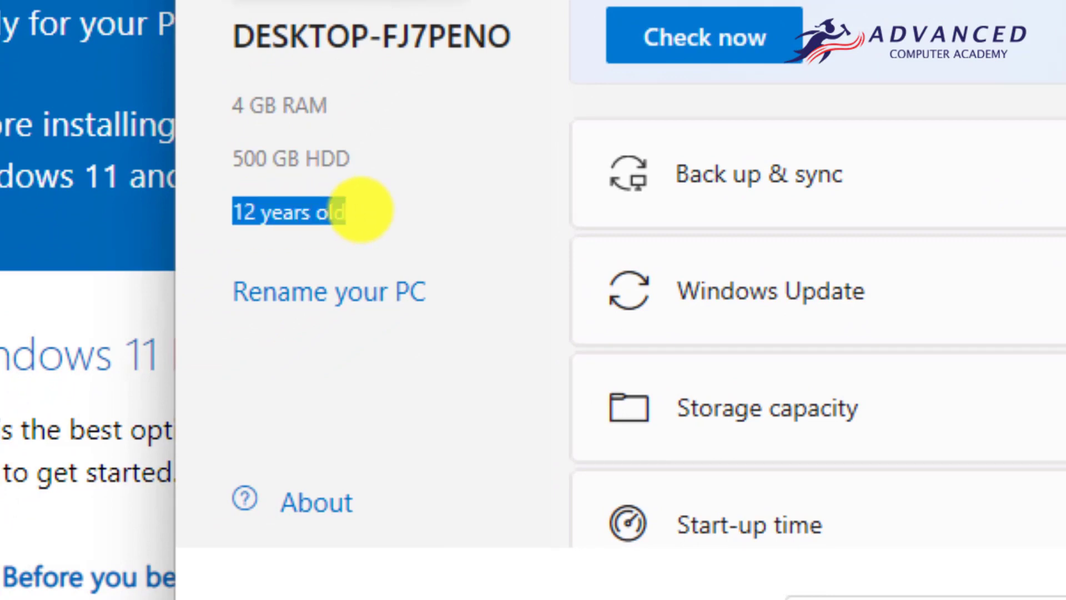
{"action": "left_click", "coordinate": [328, 209]}
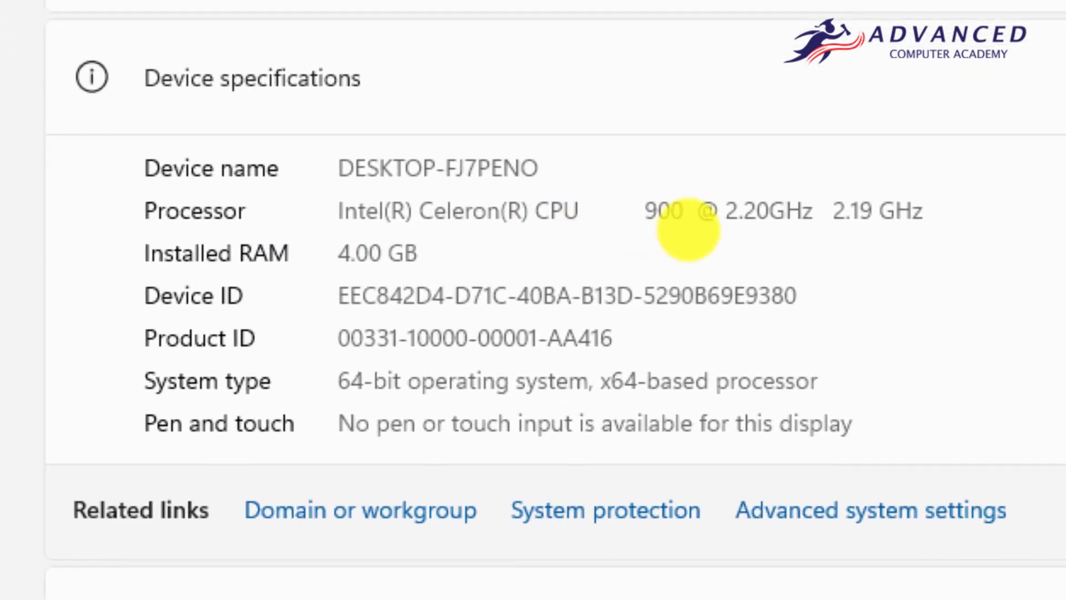
Step: Examine the processor and system type in the device specifications in Settings
{"action": "left_click_drag", "start_coordinate": [364, 211], "coordinate": [690, 225]}
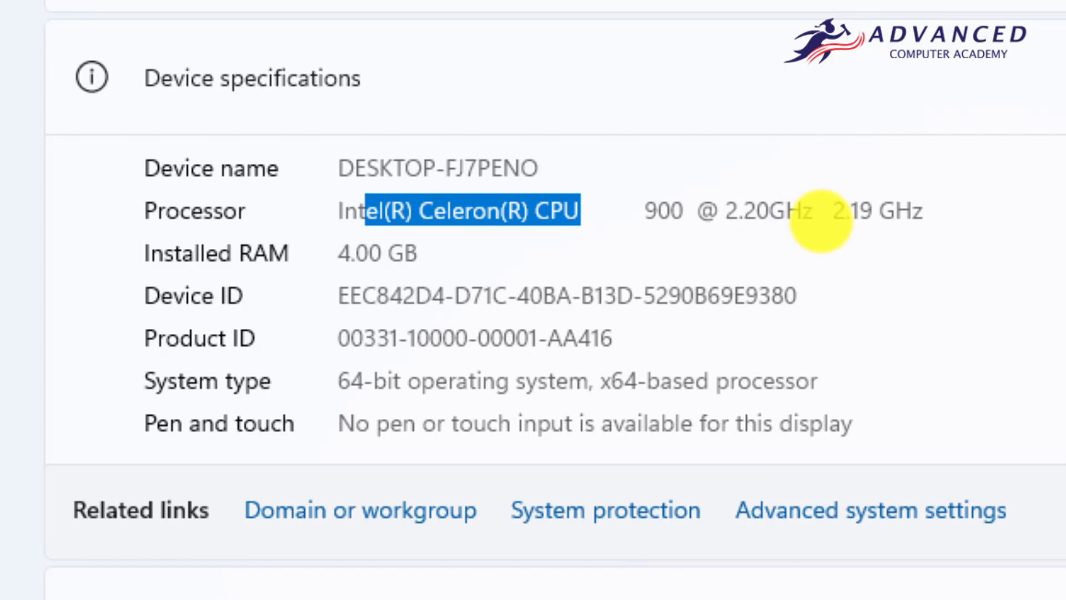
{"action": "left_click_drag", "start_coordinate": [339, 381], "coordinate": [563, 379]}
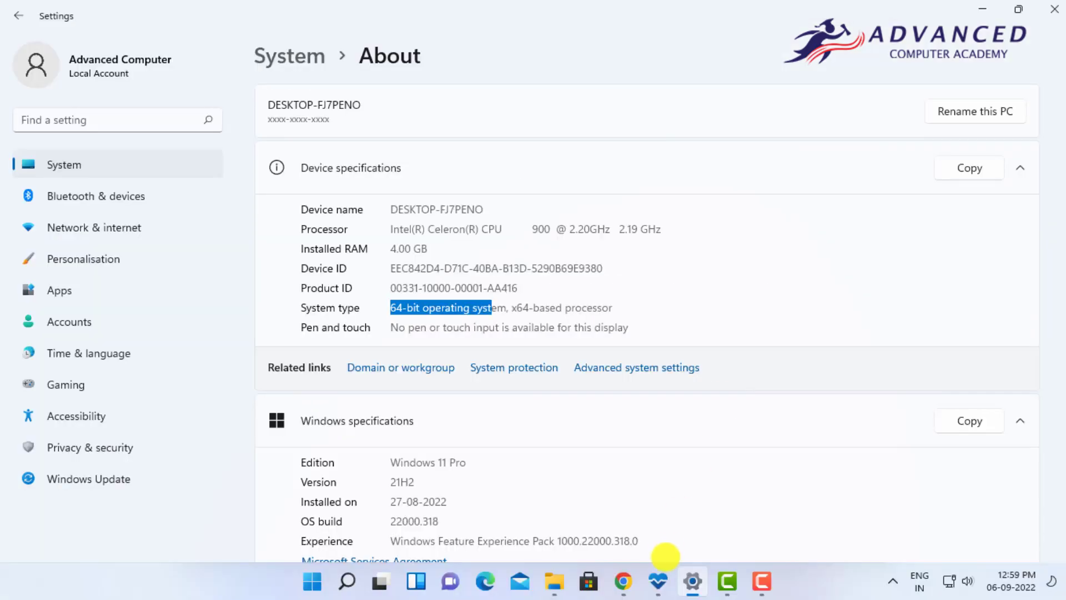
Step: Run the Windows 11 compatibility check in PC Health Check and review the Secure Boot and TPM 2.0 requirements
{"action": "left_click", "coordinate": [658, 580]}
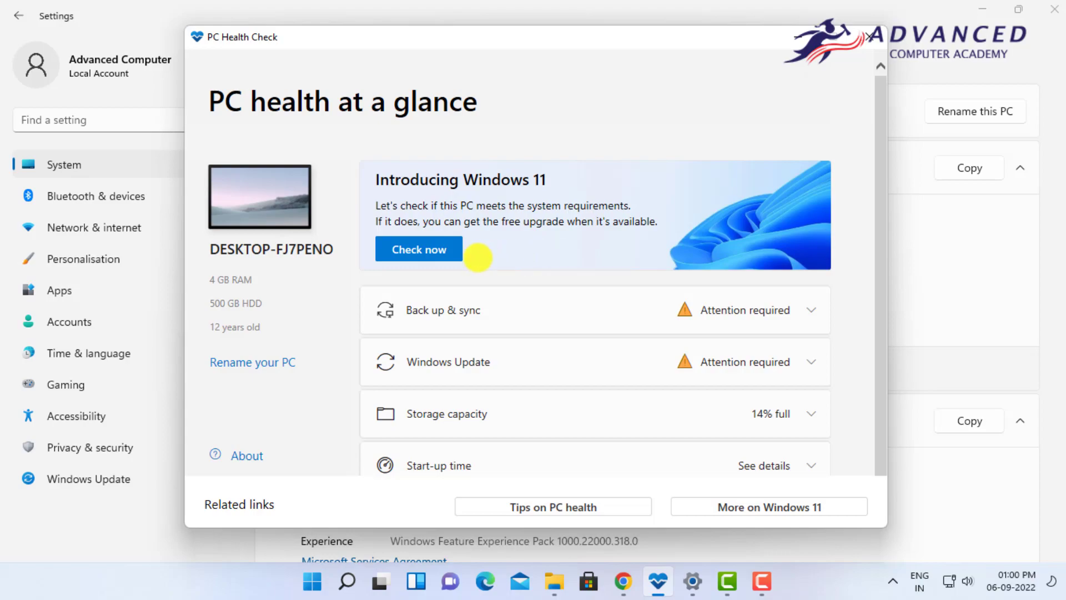
{"action": "left_click", "coordinate": [433, 249]}
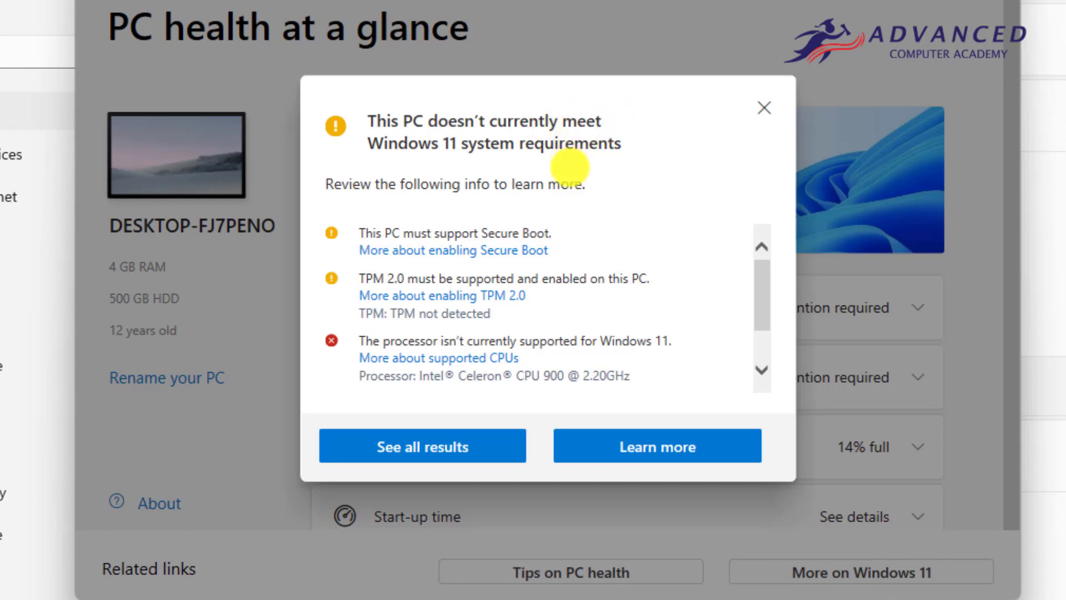
{"action": "left_click_drag", "start_coordinate": [404, 232], "coordinate": [542, 226]}
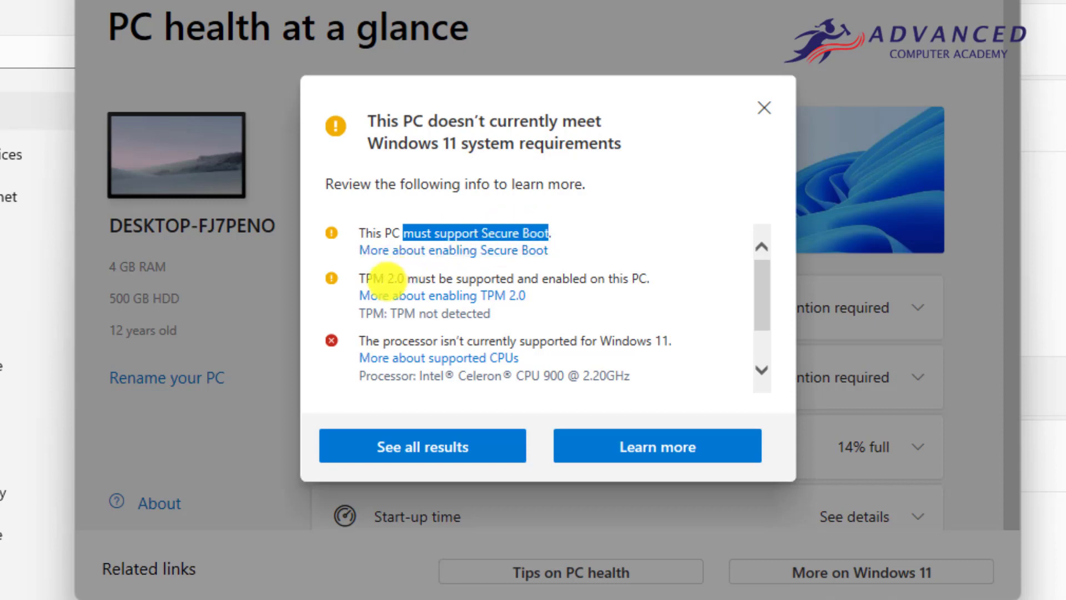
{"action": "left_click_drag", "start_coordinate": [359, 278], "coordinate": [404, 271]}
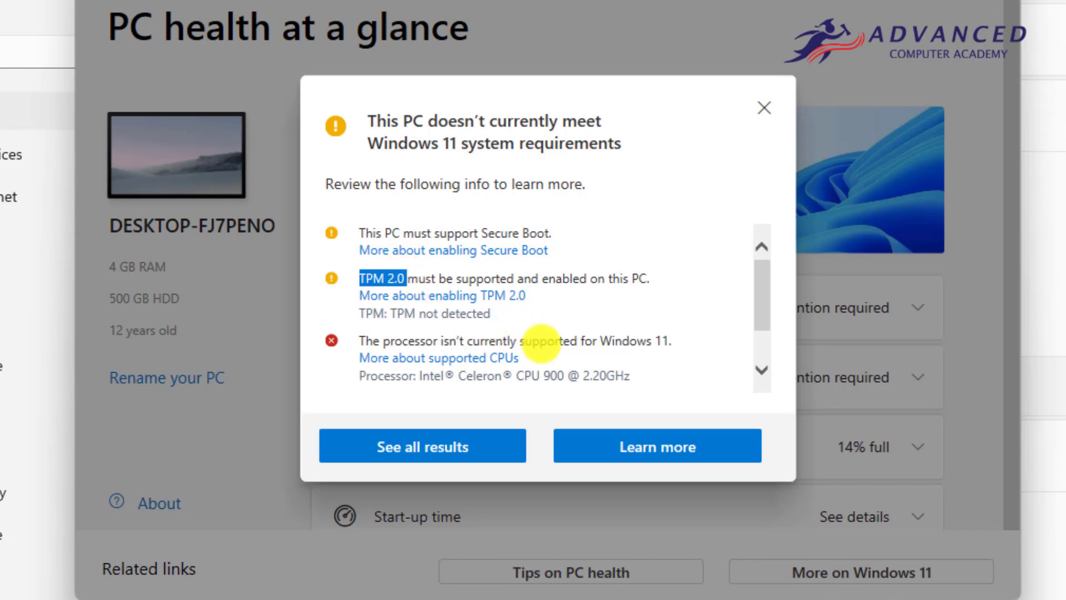
Step: On Microsoft's Download Windows 11 page in Chrome, select Windows 11 (multi-edition ISO) as the disk image download
{"action": "scroll", "coordinate": [508, 380], "scroll_direction": "down", "scroll_amount": 2}
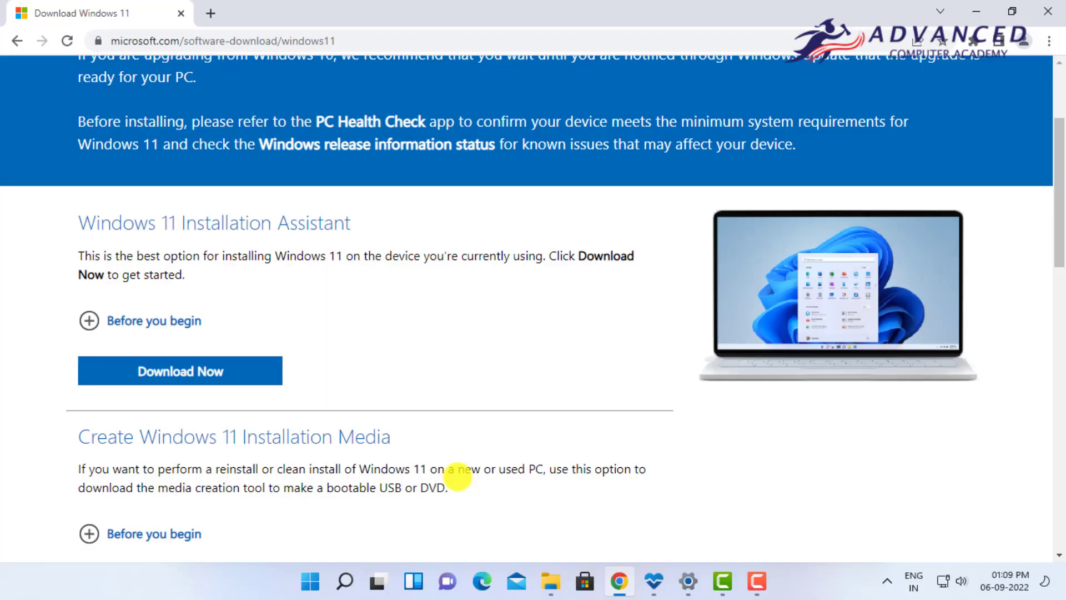
{"action": "scroll", "coordinate": [459, 475], "scroll_direction": "down", "scroll_amount": 3}
{"action": "scroll", "coordinate": [457, 476], "scroll_direction": "up", "scroll_amount": 6}
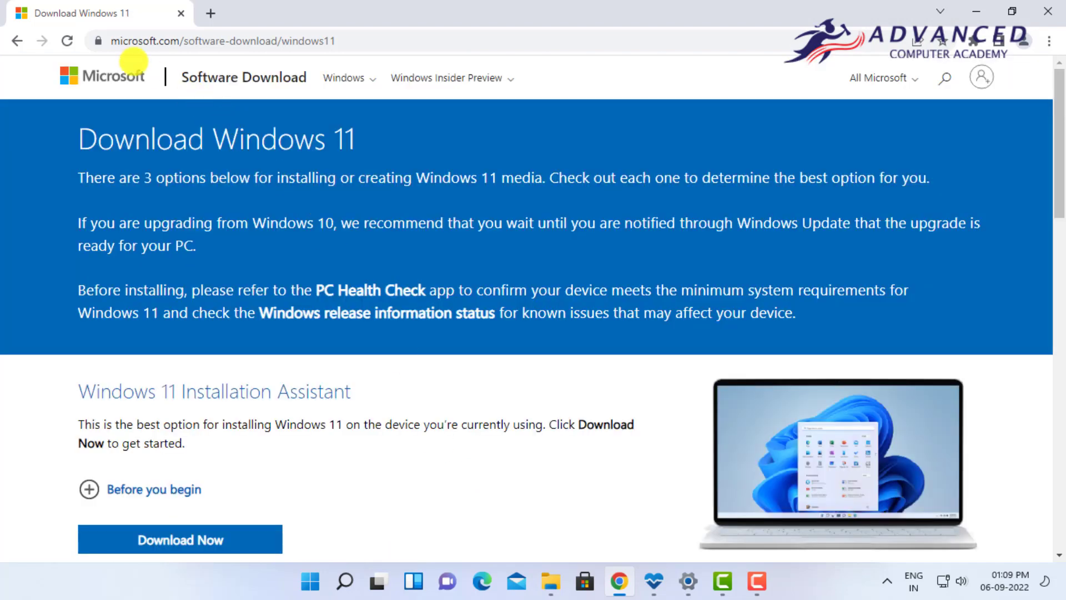
{"action": "scroll", "coordinate": [392, 445], "scroll_direction": "down", "scroll_amount": 3}
{"action": "scroll", "coordinate": [394, 446], "scroll_direction": "down", "scroll_amount": 7}
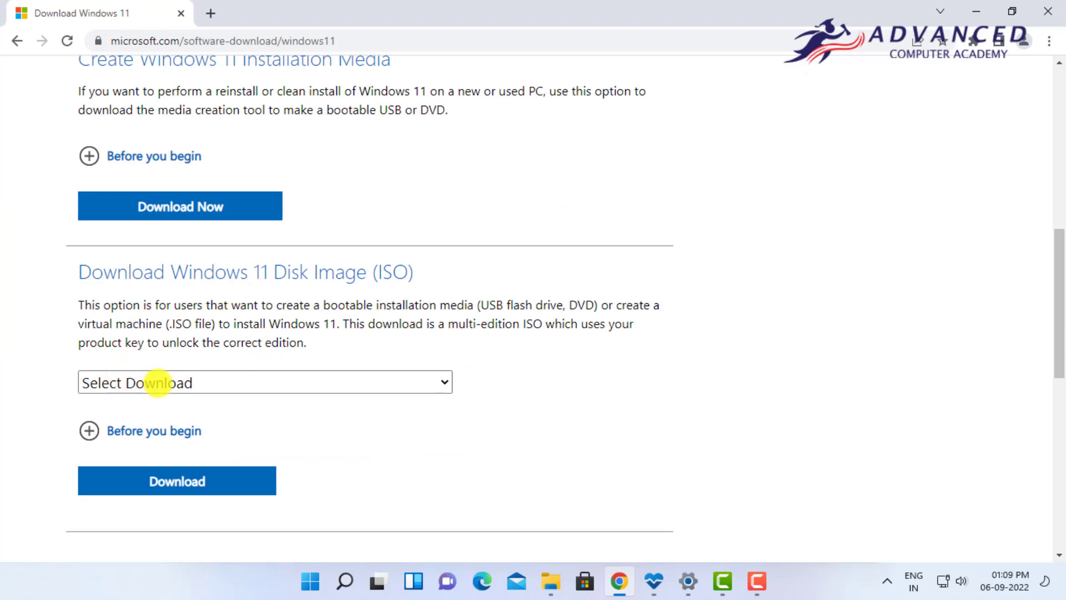
{"action": "left_click", "coordinate": [157, 383]}
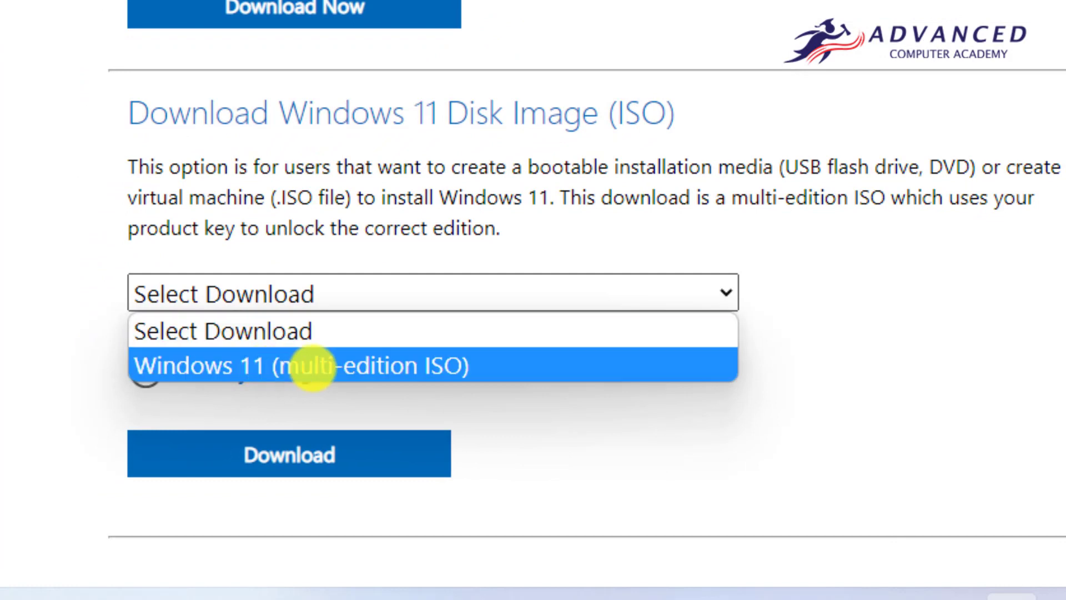
{"action": "key", "text": "Escape"}
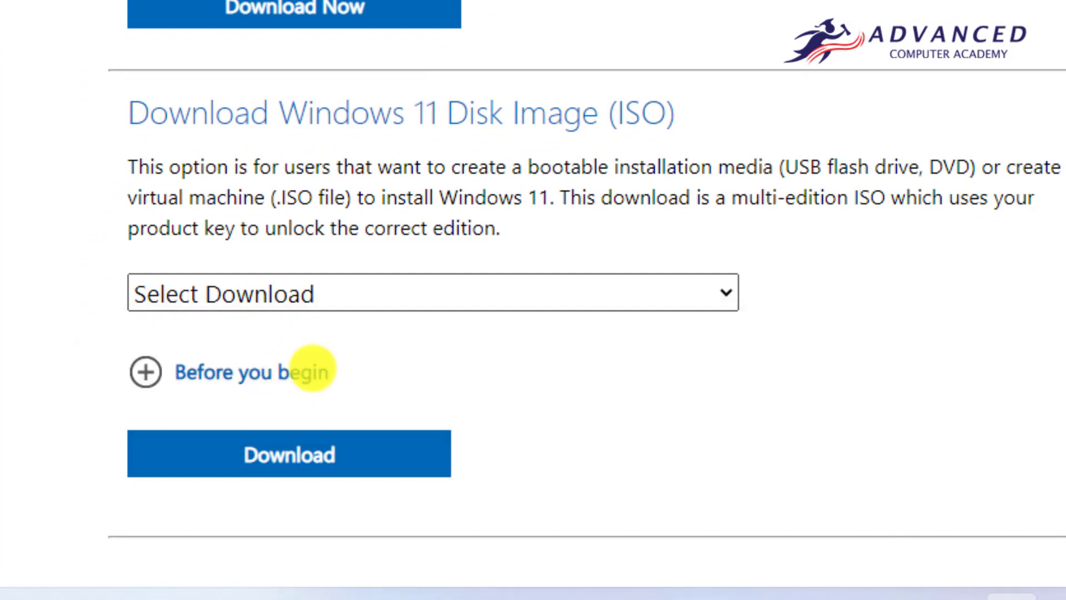
{"action": "scroll", "coordinate": [586, 404], "scroll_direction": "down", "scroll_amount": 5}
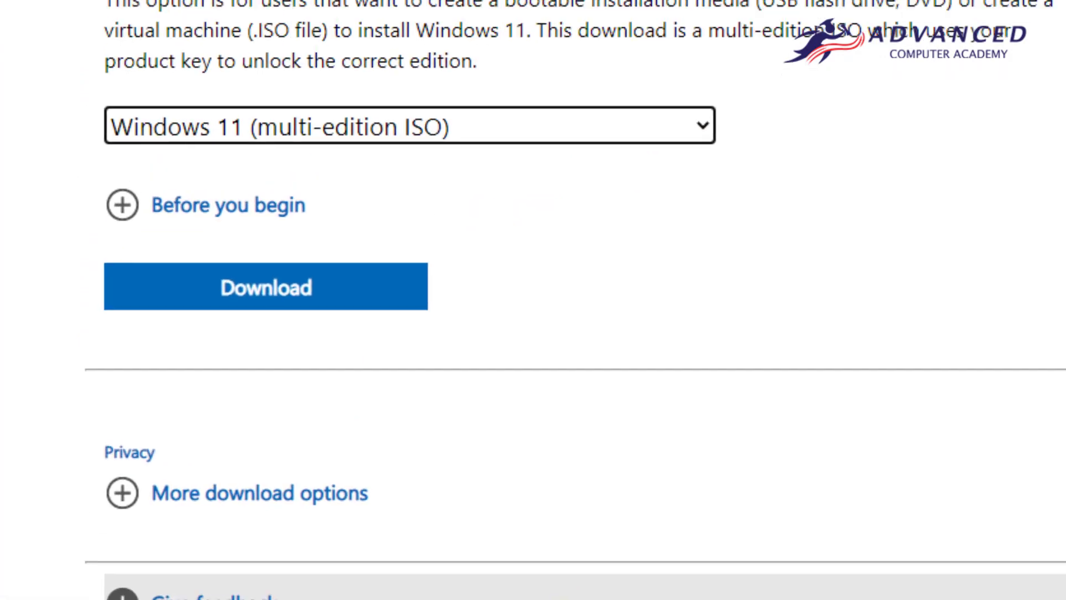
{"action": "left_click", "coordinate": [255, 326]}
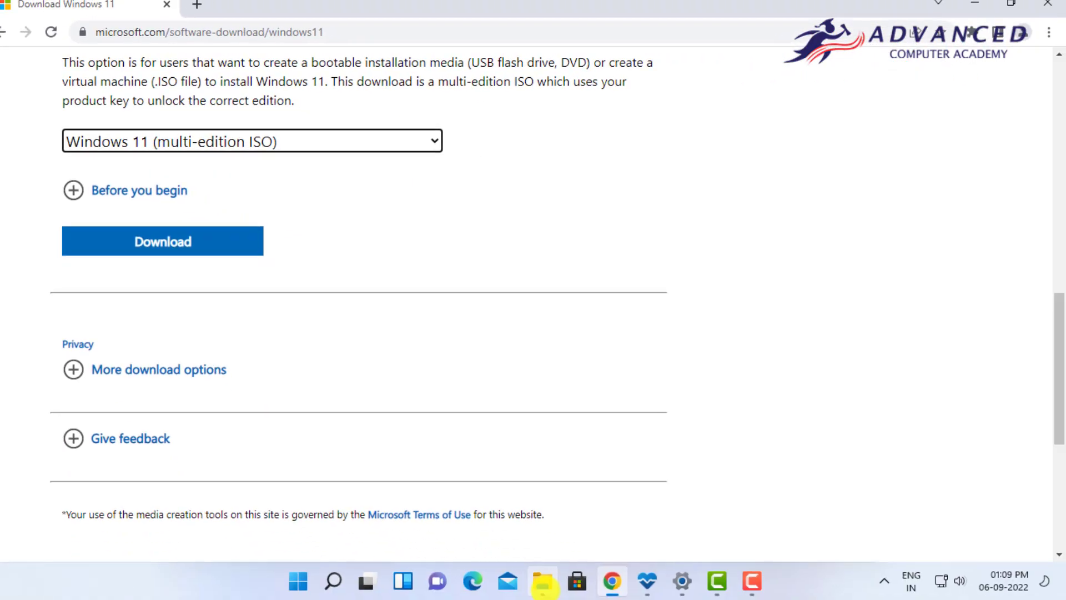
Step: In File Explorer, unzip Win11_EnglishInternational_x64v1.iso with WinZip into the folder D:\Windows 11 ISO\Win11_EnglishInternational_x64v1
{"action": "left_click", "coordinate": [543, 582]}
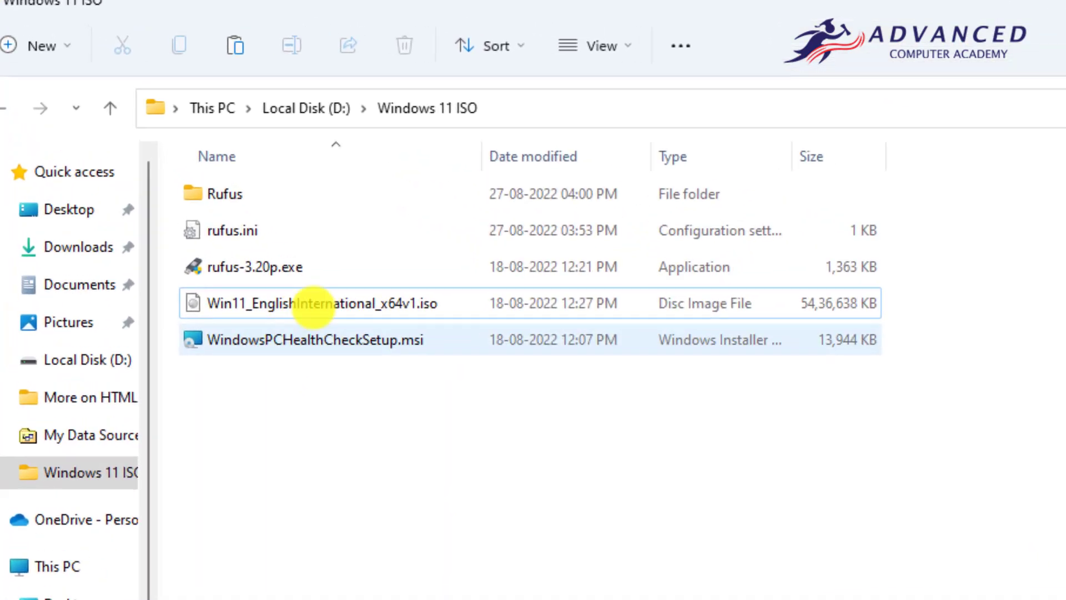
{"action": "left_click", "coordinate": [315, 315]}
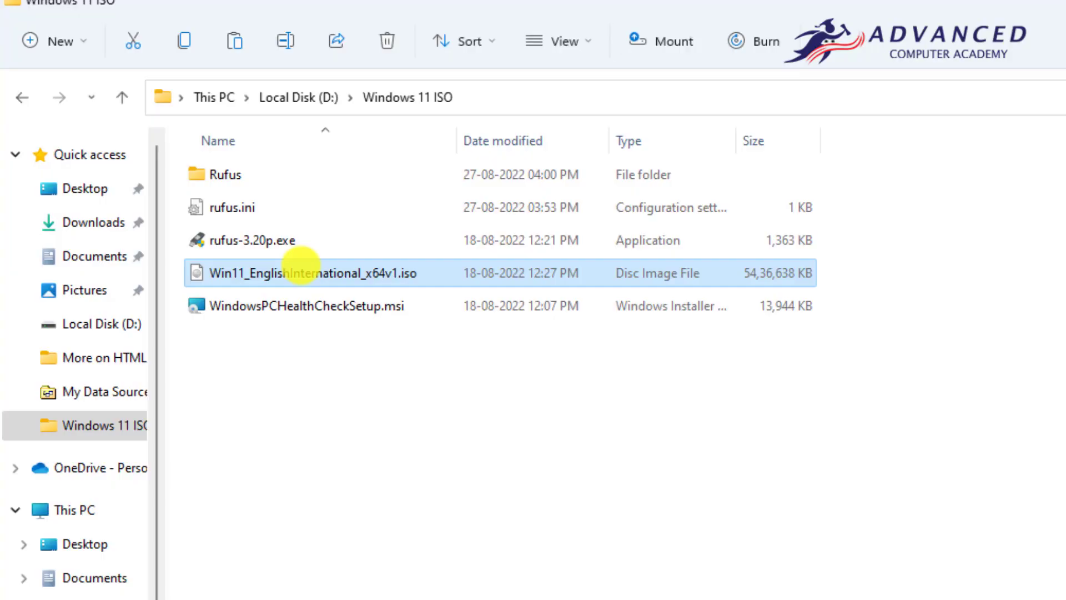
{"action": "right_click", "coordinate": [301, 265]}
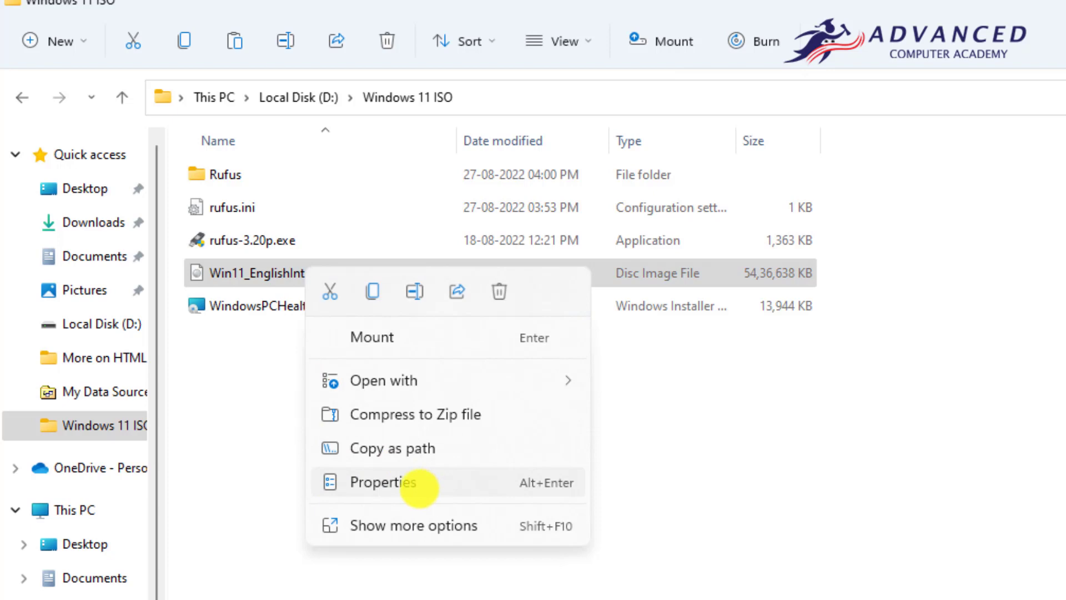
{"action": "left_click", "coordinate": [418, 527]}
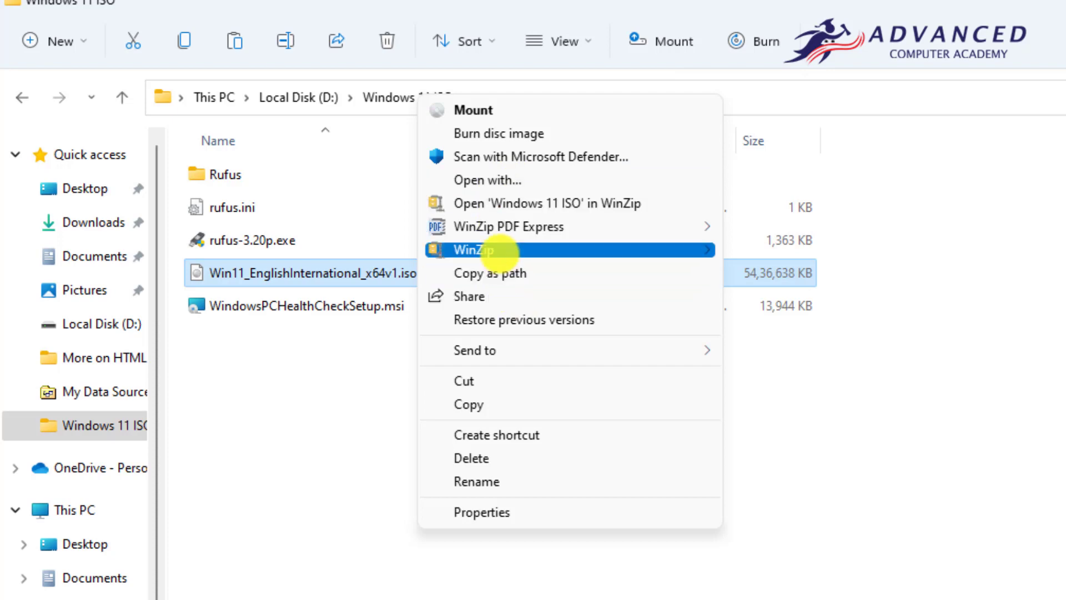
{"action": "mouse_move", "coordinate": [507, 250]}
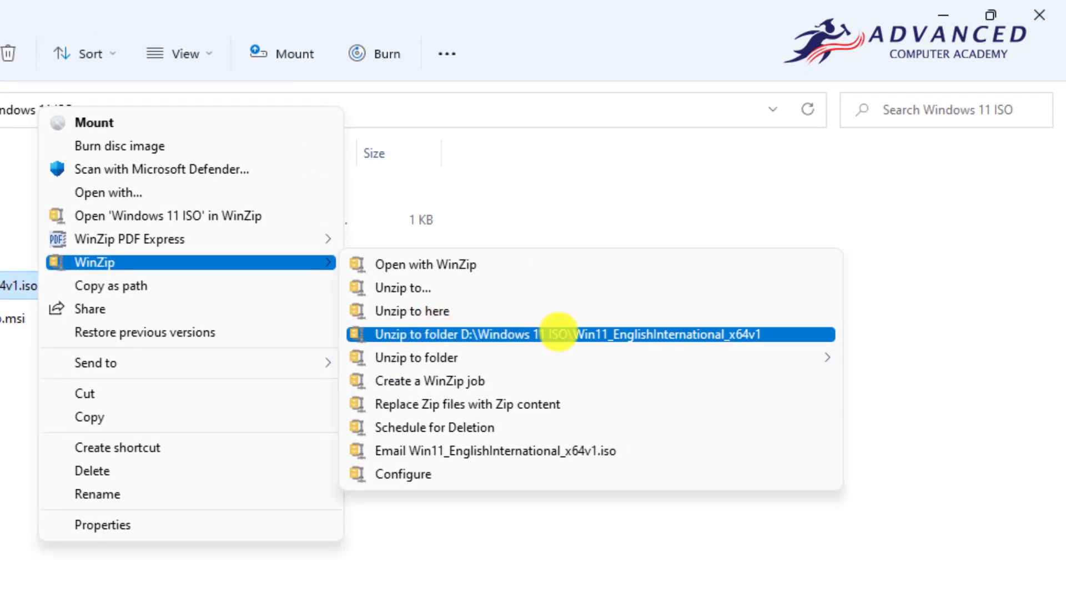
{"action": "left_click", "coordinate": [558, 332]}
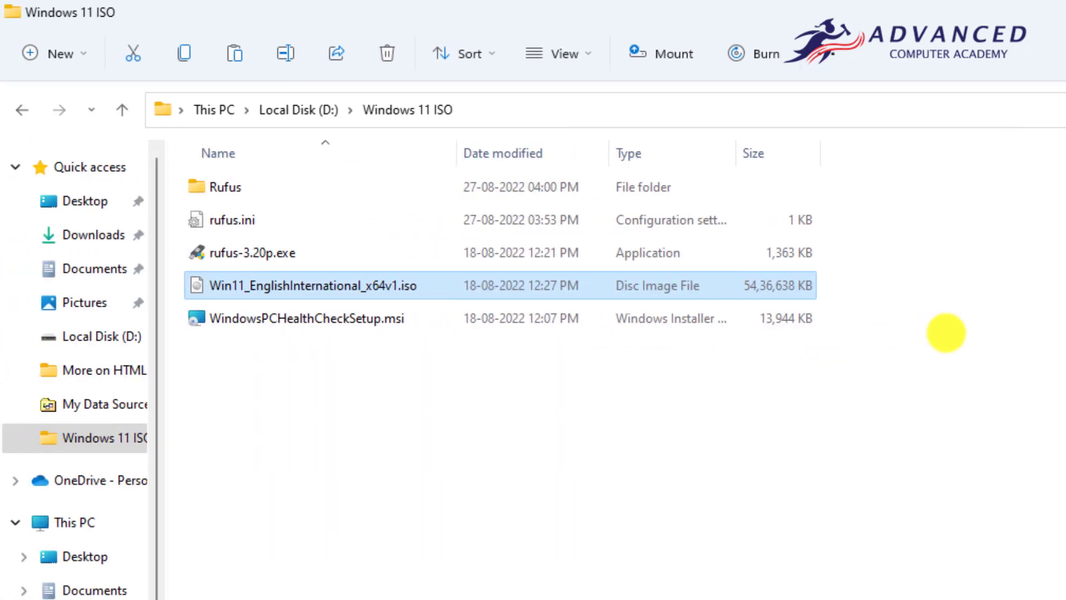
Step: Open the extracted Win11_EnglishInternational_x64v1 folder and select its sources folder
{"action": "left_click", "coordinate": [349, 218]}
{"action": "left_click", "coordinate": [352, 222]}
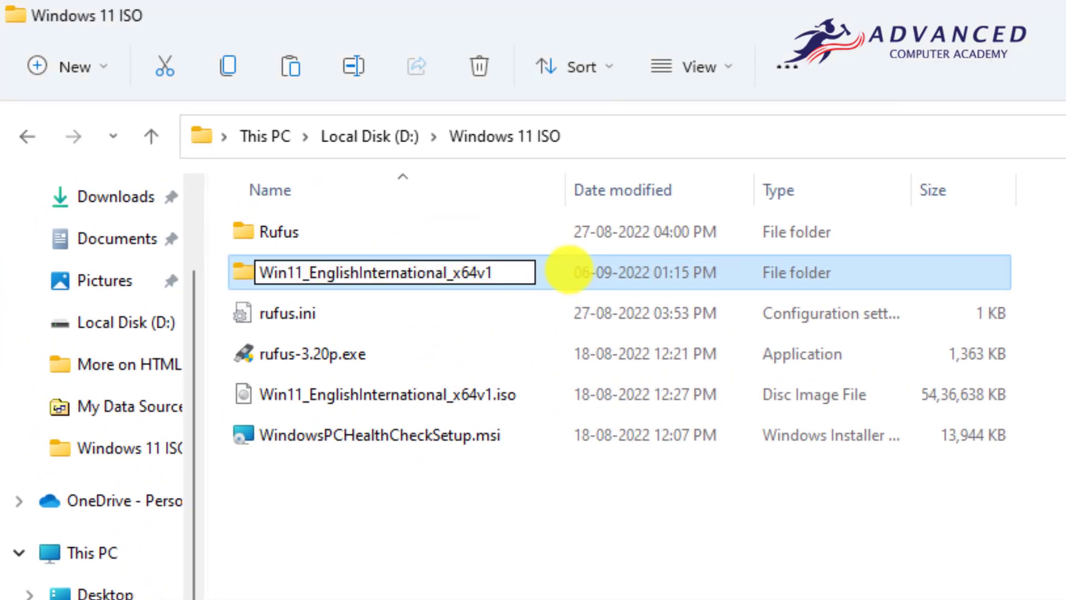
{"action": "key", "text": "Return"}
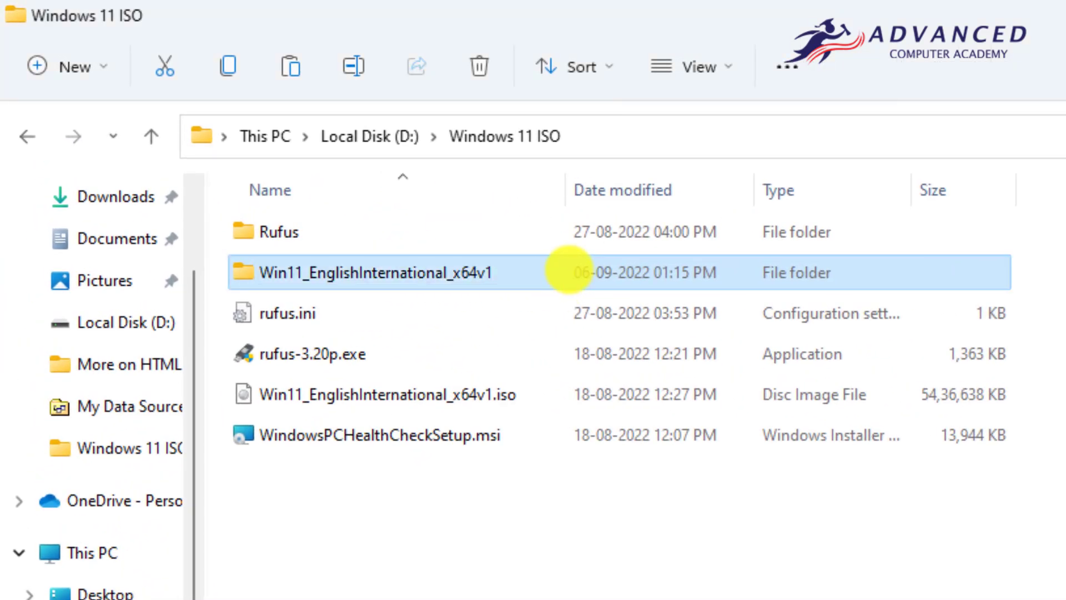
{"action": "double_click", "coordinate": [569, 269]}
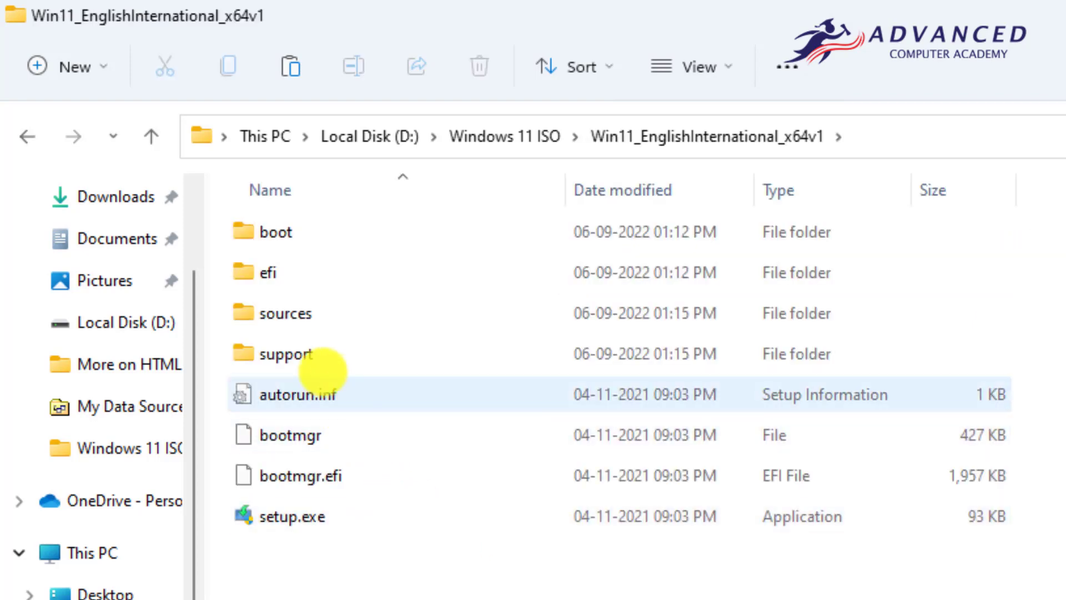
{"action": "left_click", "coordinate": [328, 314]}
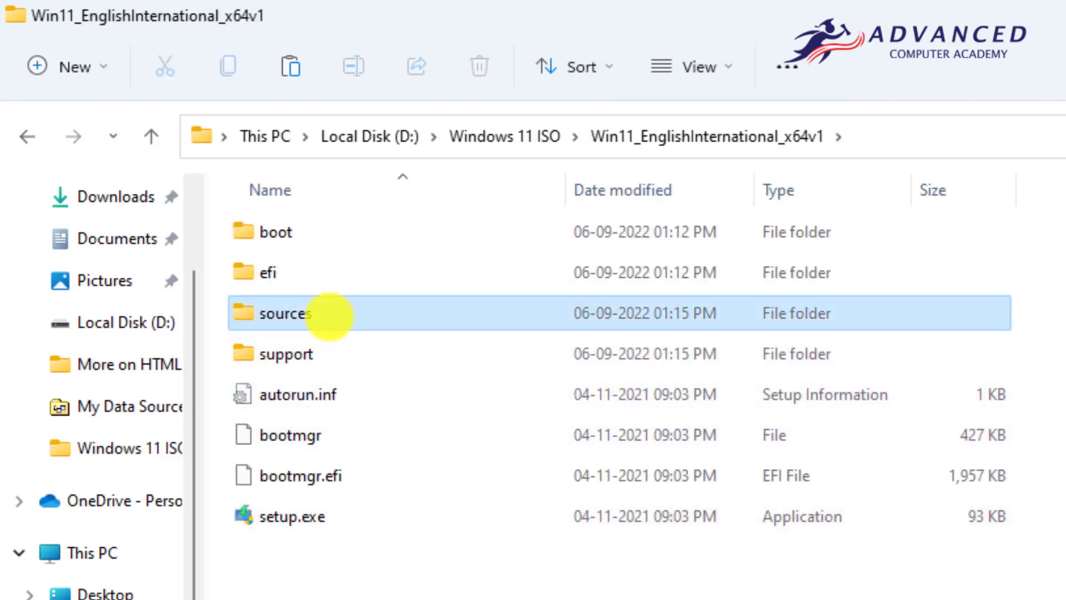
Step: Open the extracted sources folder and locate the appraiserres.dll file
{"action": "double_click", "coordinate": [329, 315]}
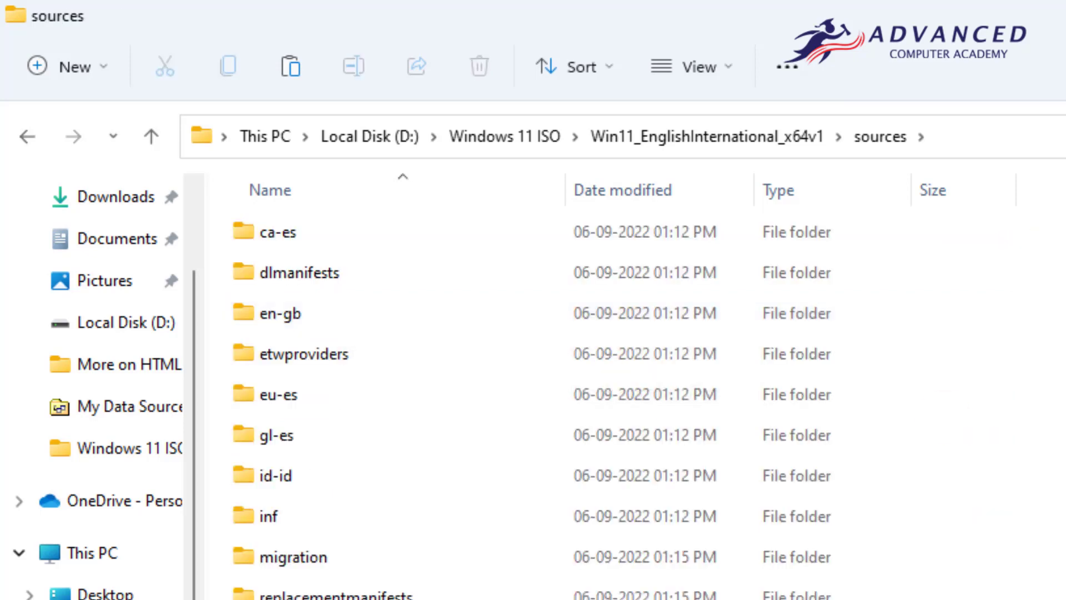
{"action": "scroll", "coordinate": [619, 402], "scroll_direction": "down", "scroll_amount": 3}
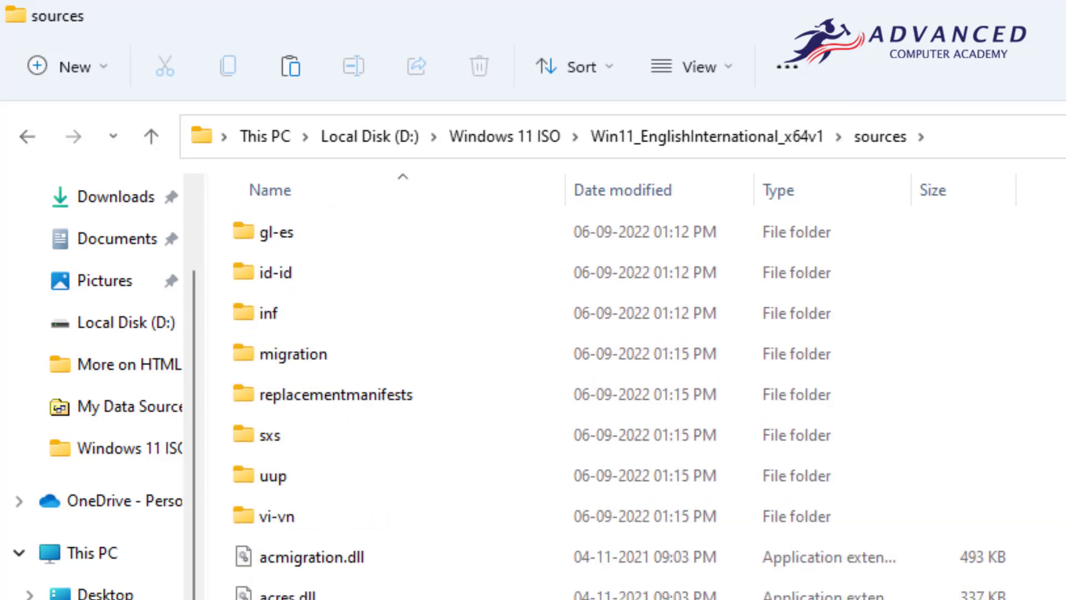
{"action": "scroll", "coordinate": [618, 402], "scroll_direction": "down", "scroll_amount": 2}
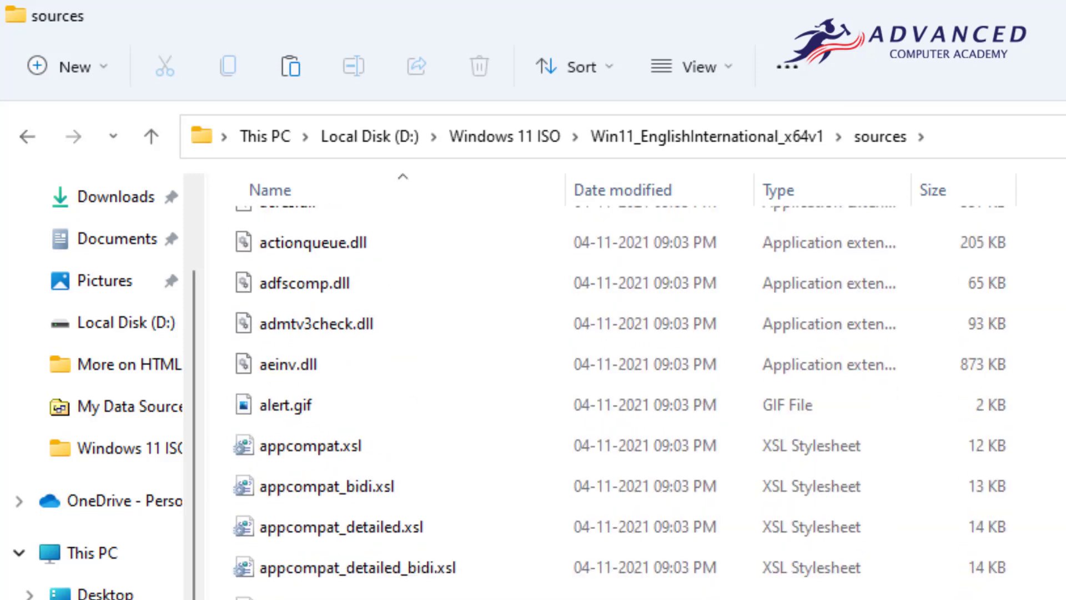
{"action": "scroll", "coordinate": [618, 402], "scroll_direction": "up", "scroll_amount": 5}
{"action": "scroll", "coordinate": [618, 401], "scroll_direction": "down", "scroll_amount": 10}
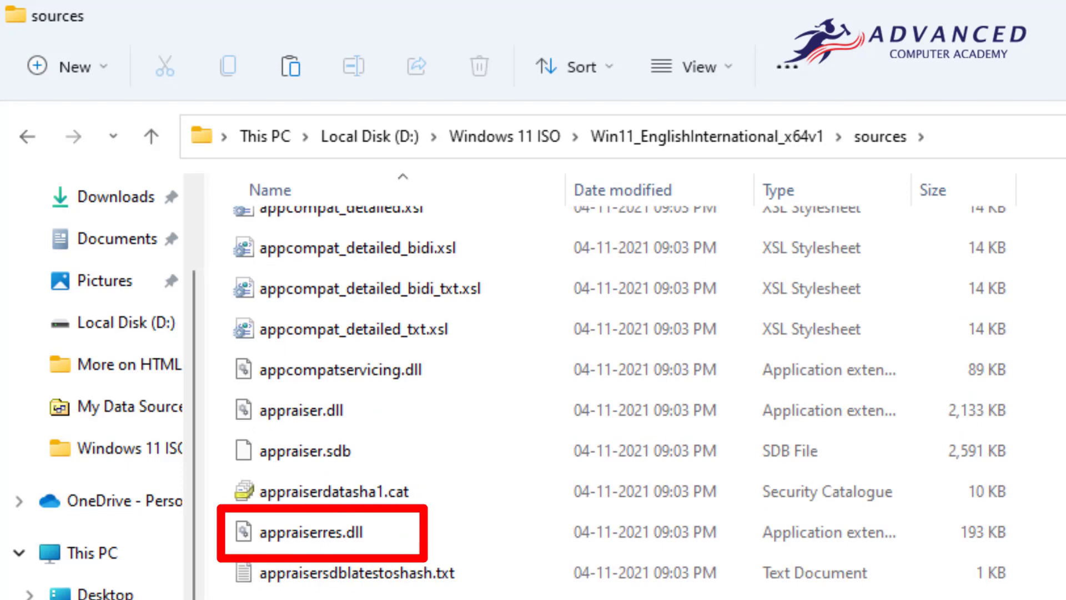
Step: Delete appraiserres.dll from the sources folder, leaving the similarly named appraiser.dll in place
{"action": "left_click", "coordinate": [286, 530]}
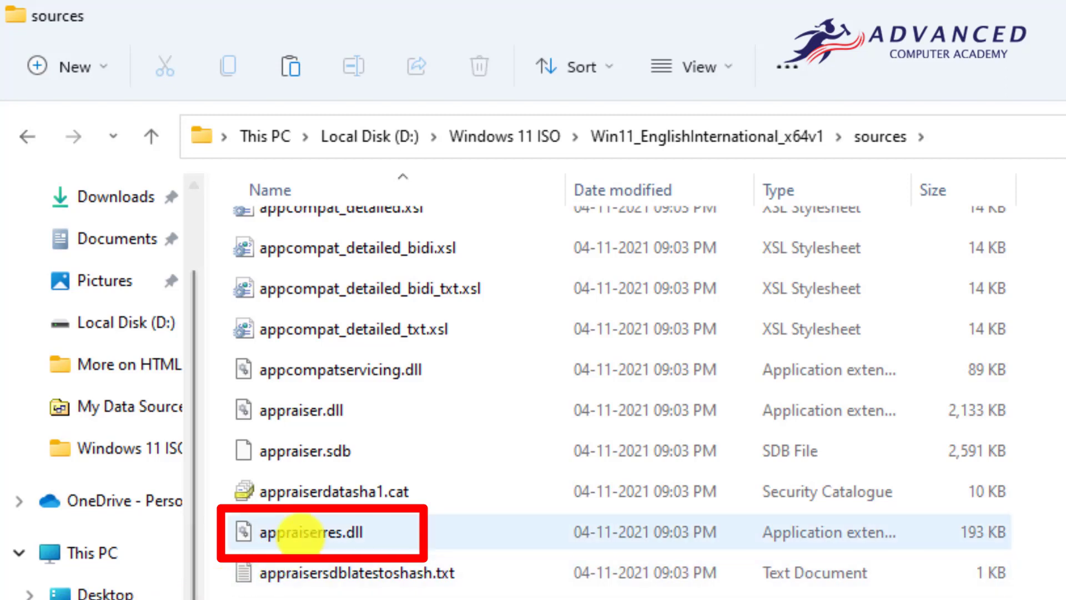
{"action": "left_click", "coordinate": [300, 532]}
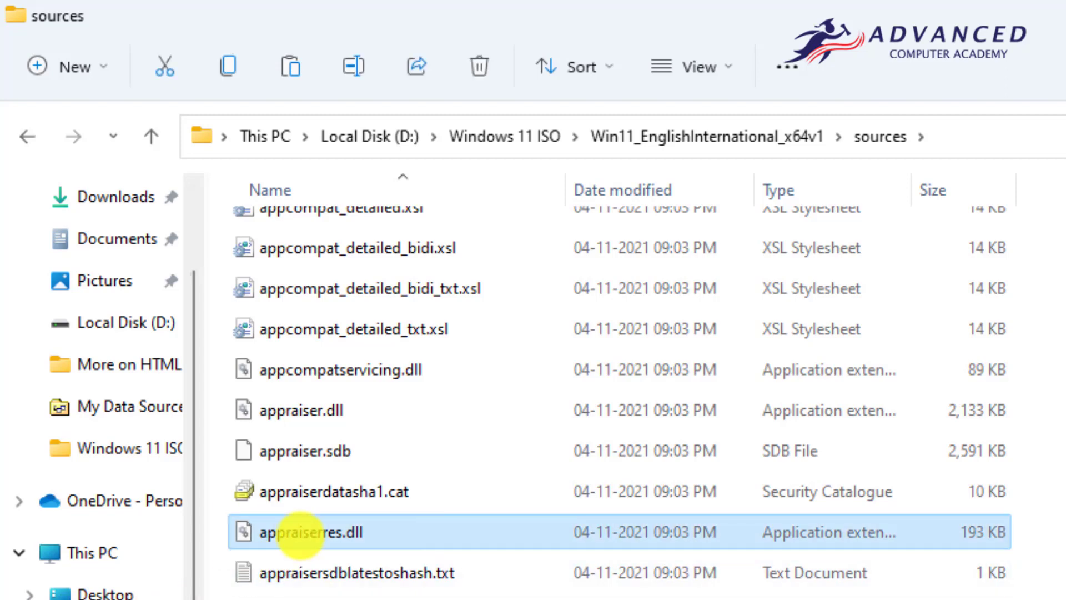
{"action": "left_click", "coordinate": [285, 410]}
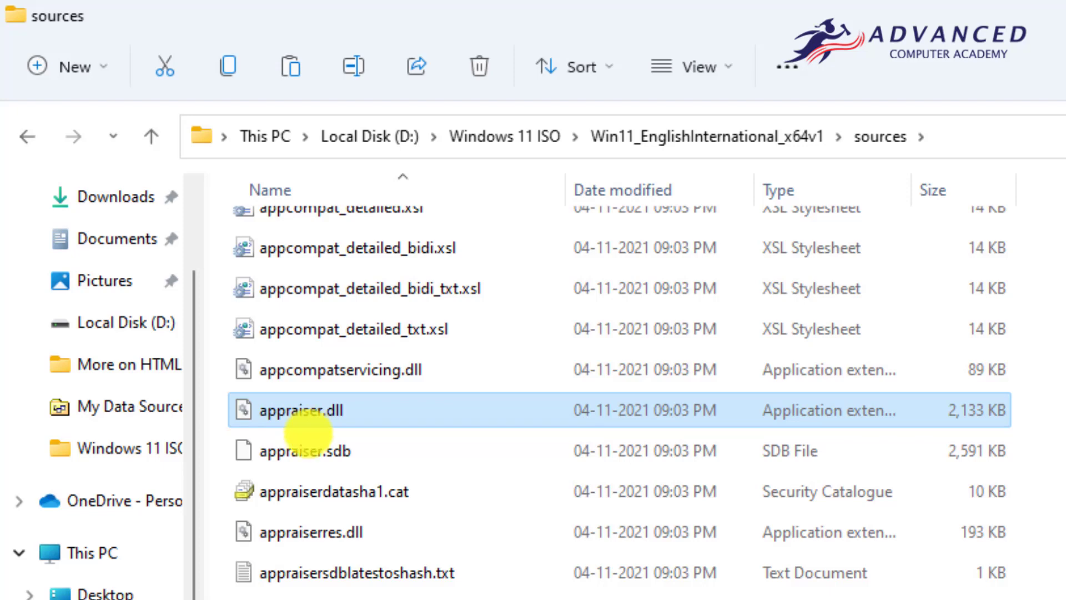
{"action": "mouse_move", "coordinate": [305, 537]}
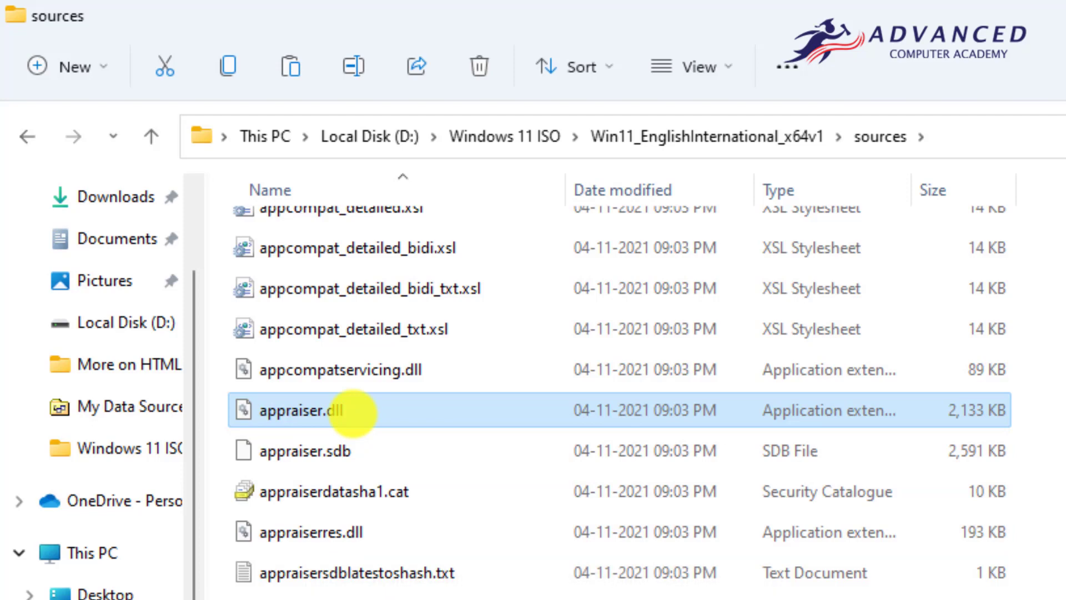
{"action": "left_click", "coordinate": [292, 534]}
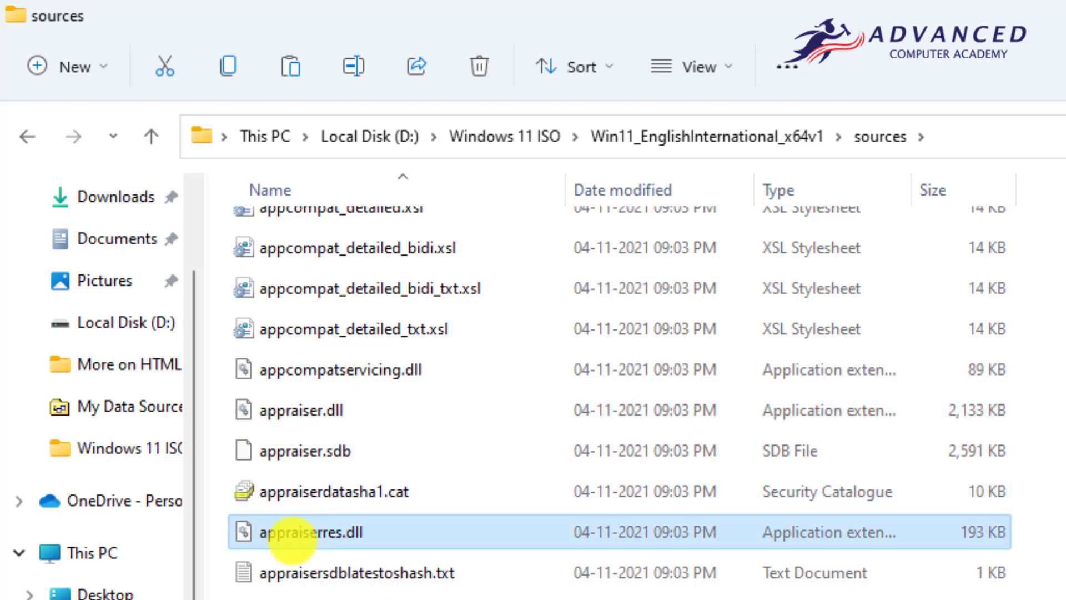
{"action": "mouse_move", "coordinate": [291, 534]}
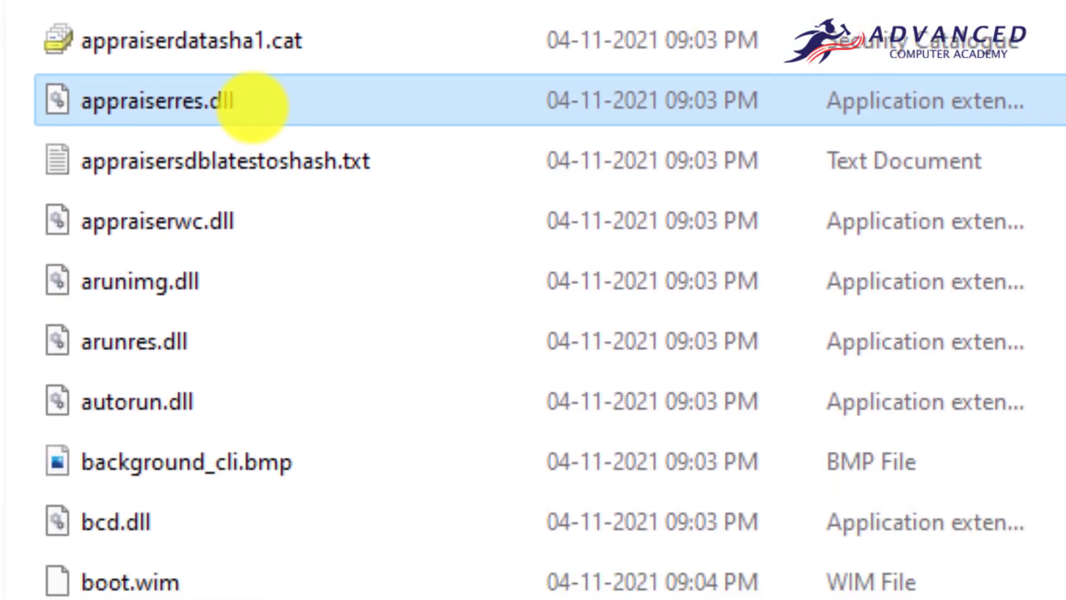
{"action": "right_click", "coordinate": [252, 105]}
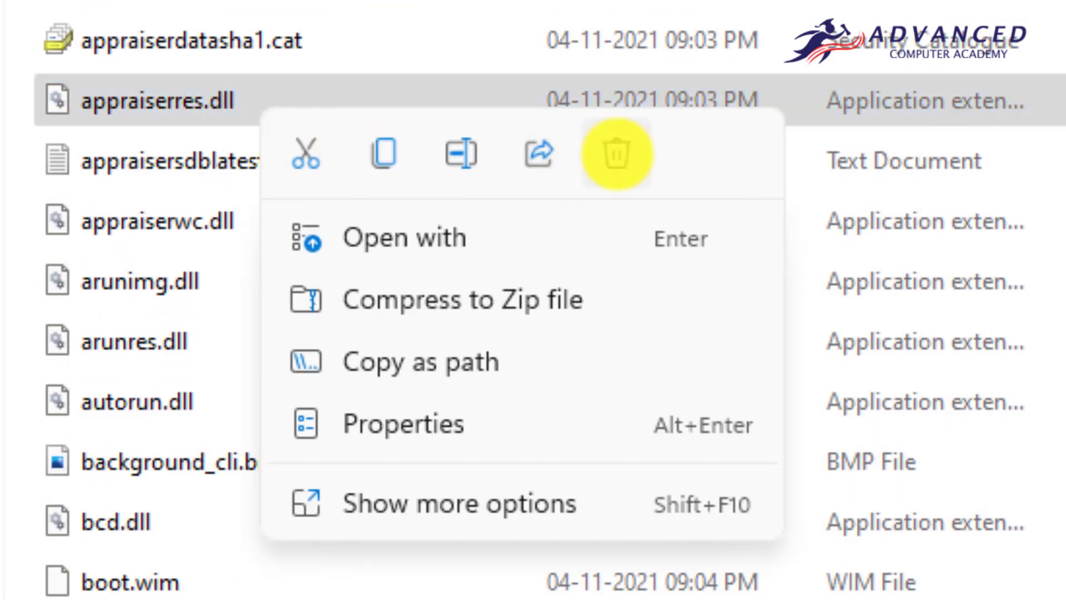
{"action": "left_click", "coordinate": [615, 153]}
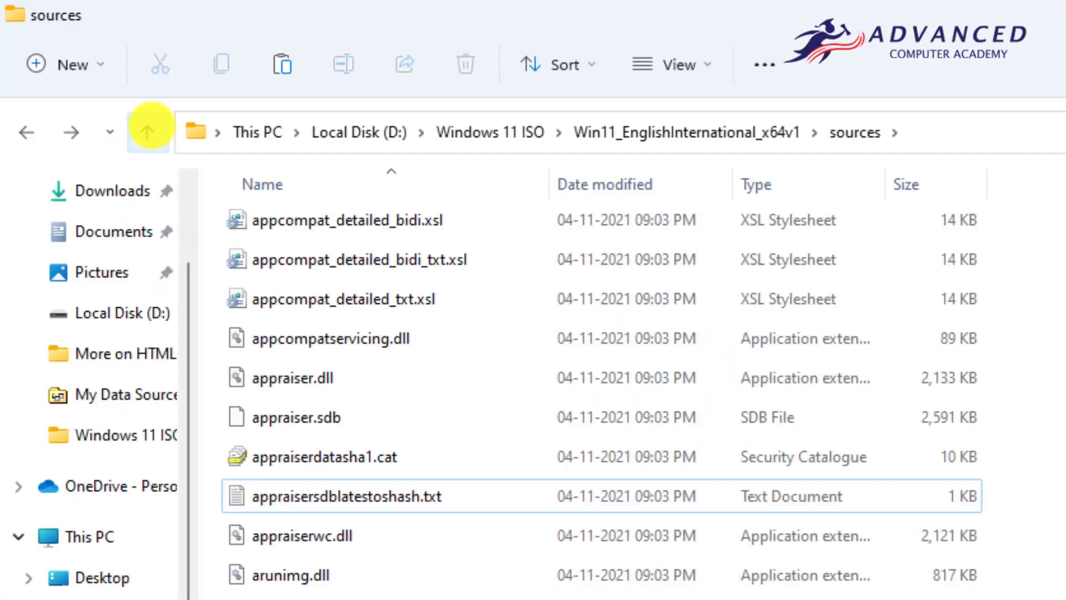
Step: Go back up to the Win11_EnglishInternational_x64v1 folder and run setup.exe to start the Windows 11 installer
{"action": "left_click", "coordinate": [147, 131]}
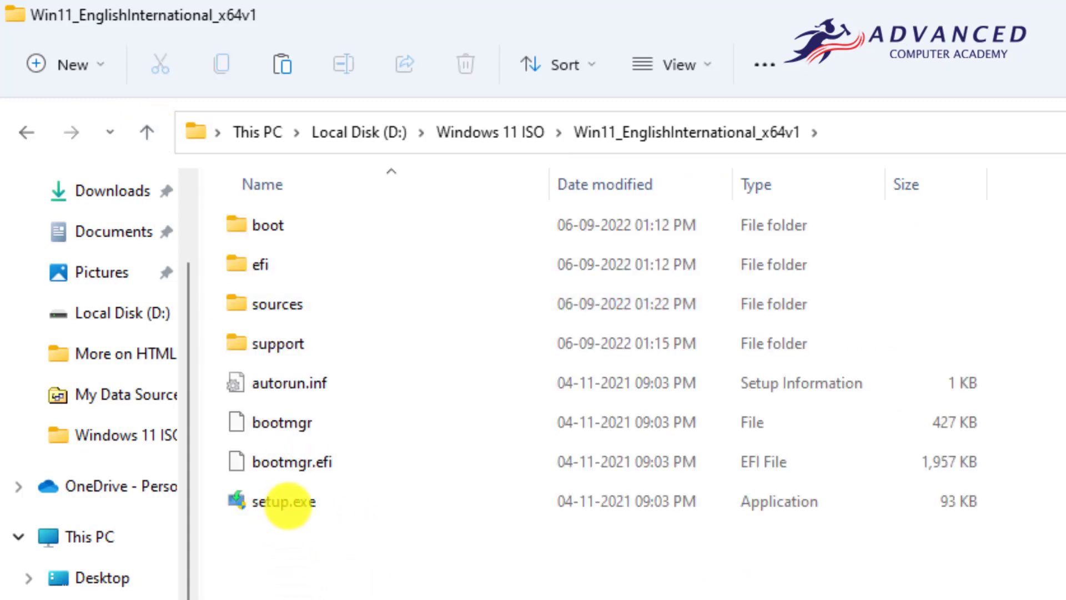
{"action": "left_click", "coordinate": [286, 503]}
{"action": "mouse_move", "coordinate": [283, 495]}
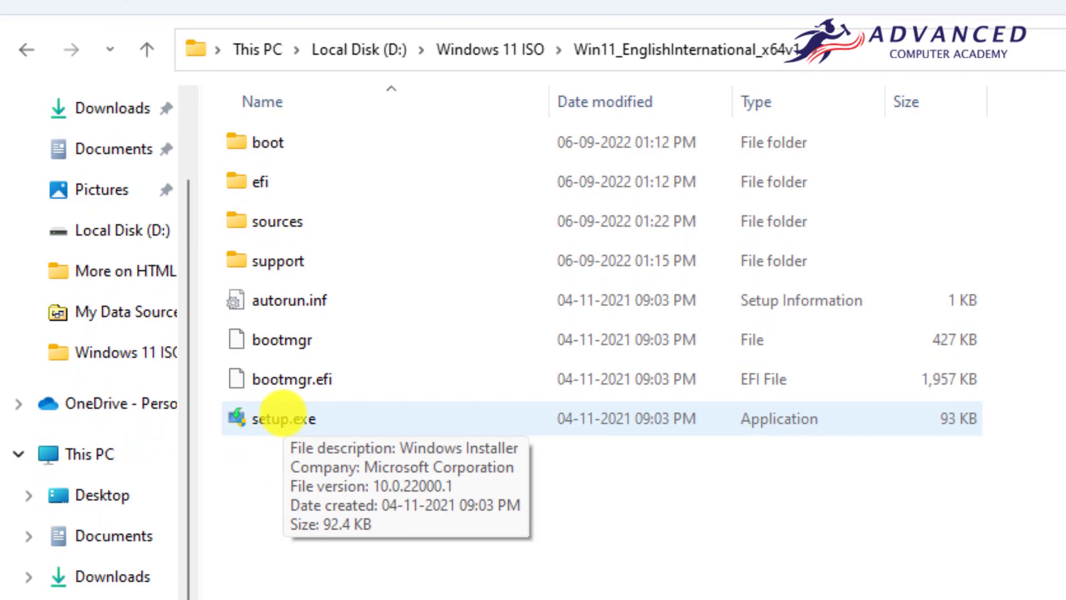
{"action": "left_click", "coordinate": [682, 477]}
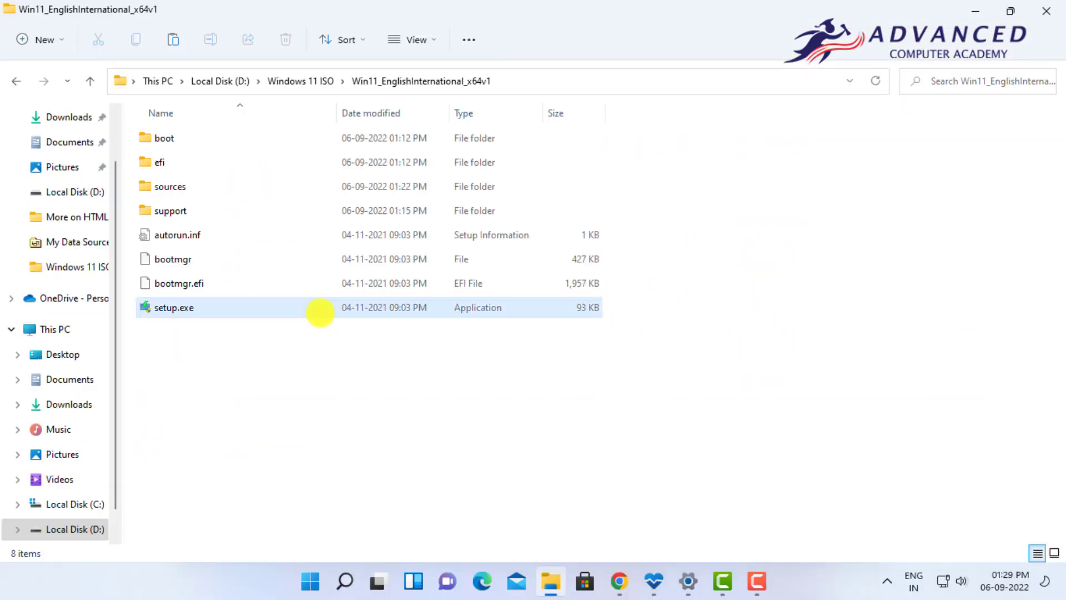
{"action": "left_click", "coordinate": [317, 314]}
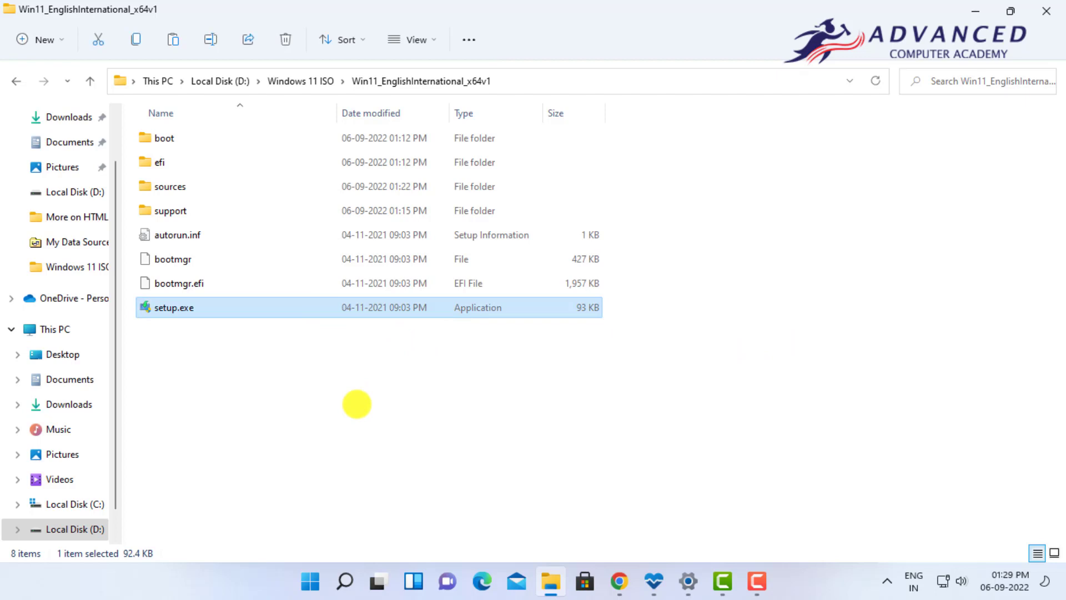
{"action": "double_click", "coordinate": [234, 308]}
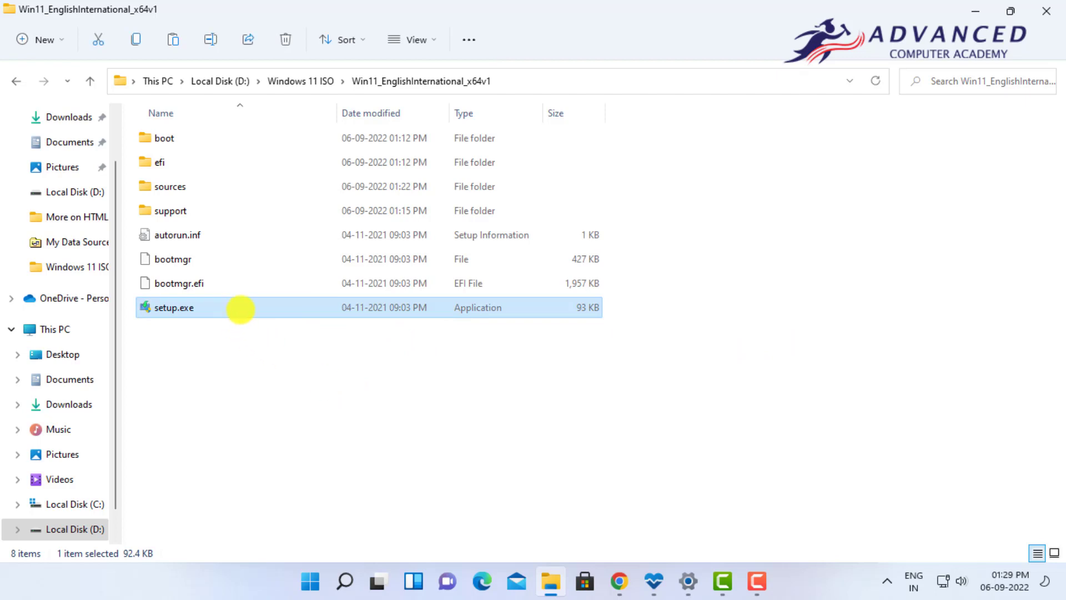